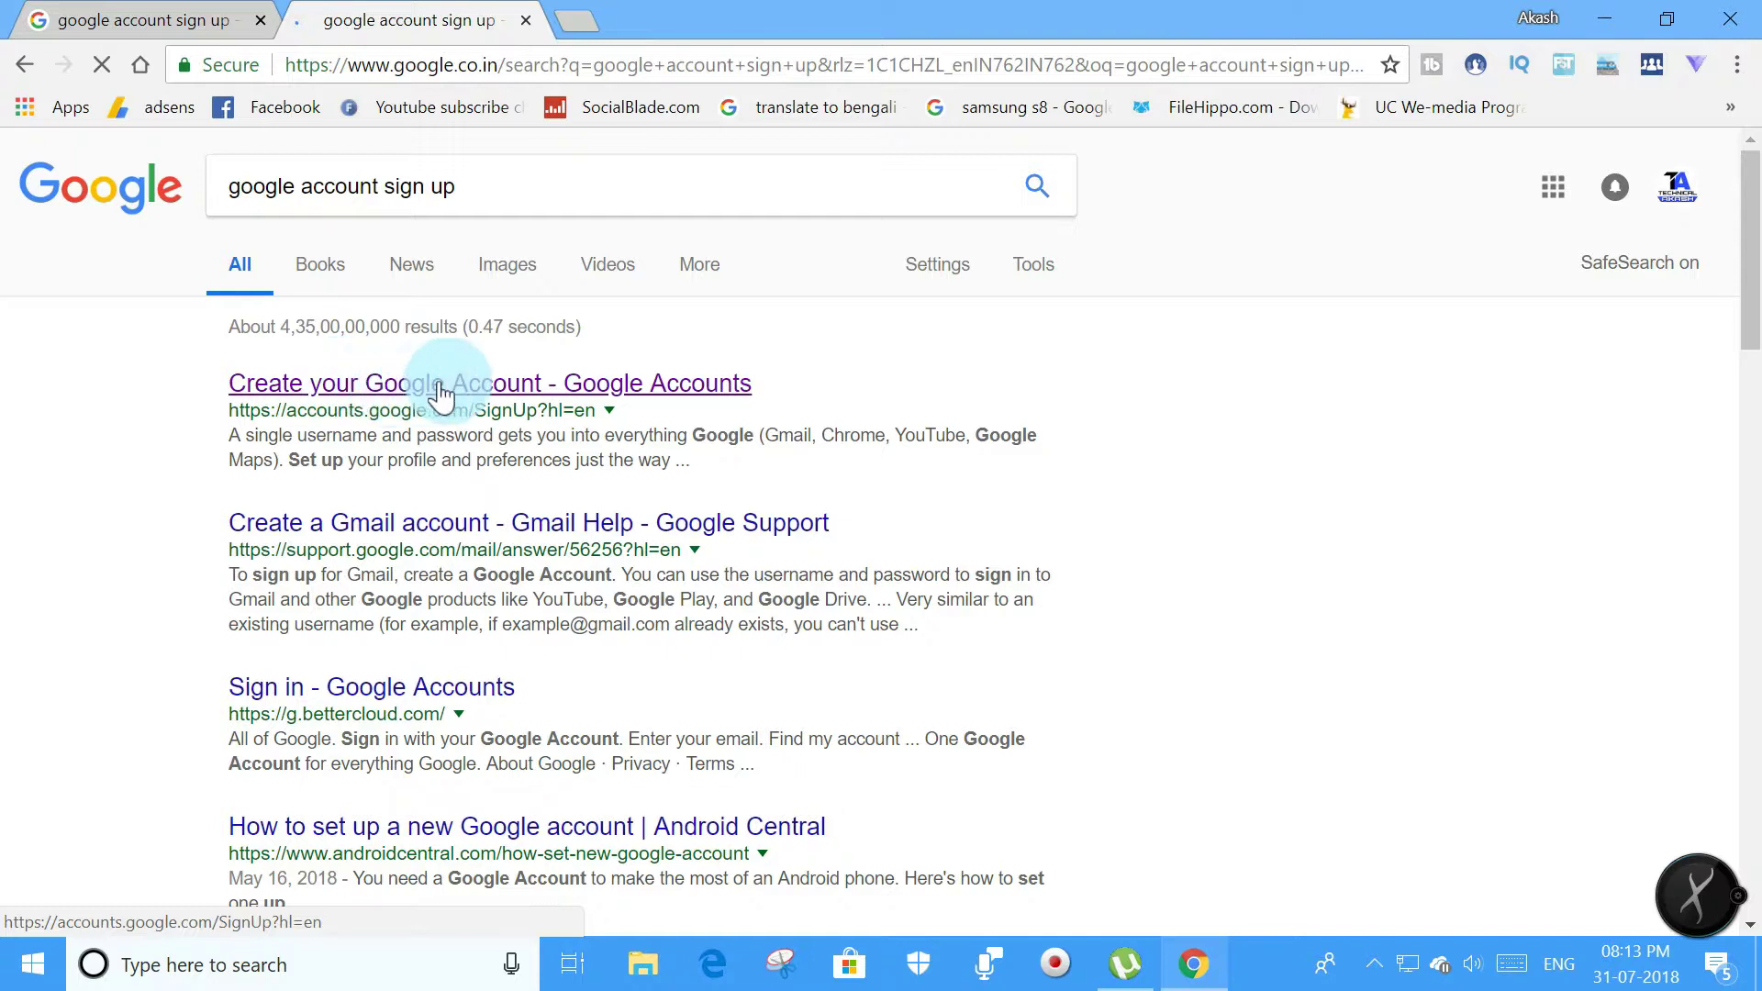
# Open the Create your Google Account form and enter the first and last name.
pyautogui.click(602, 391)
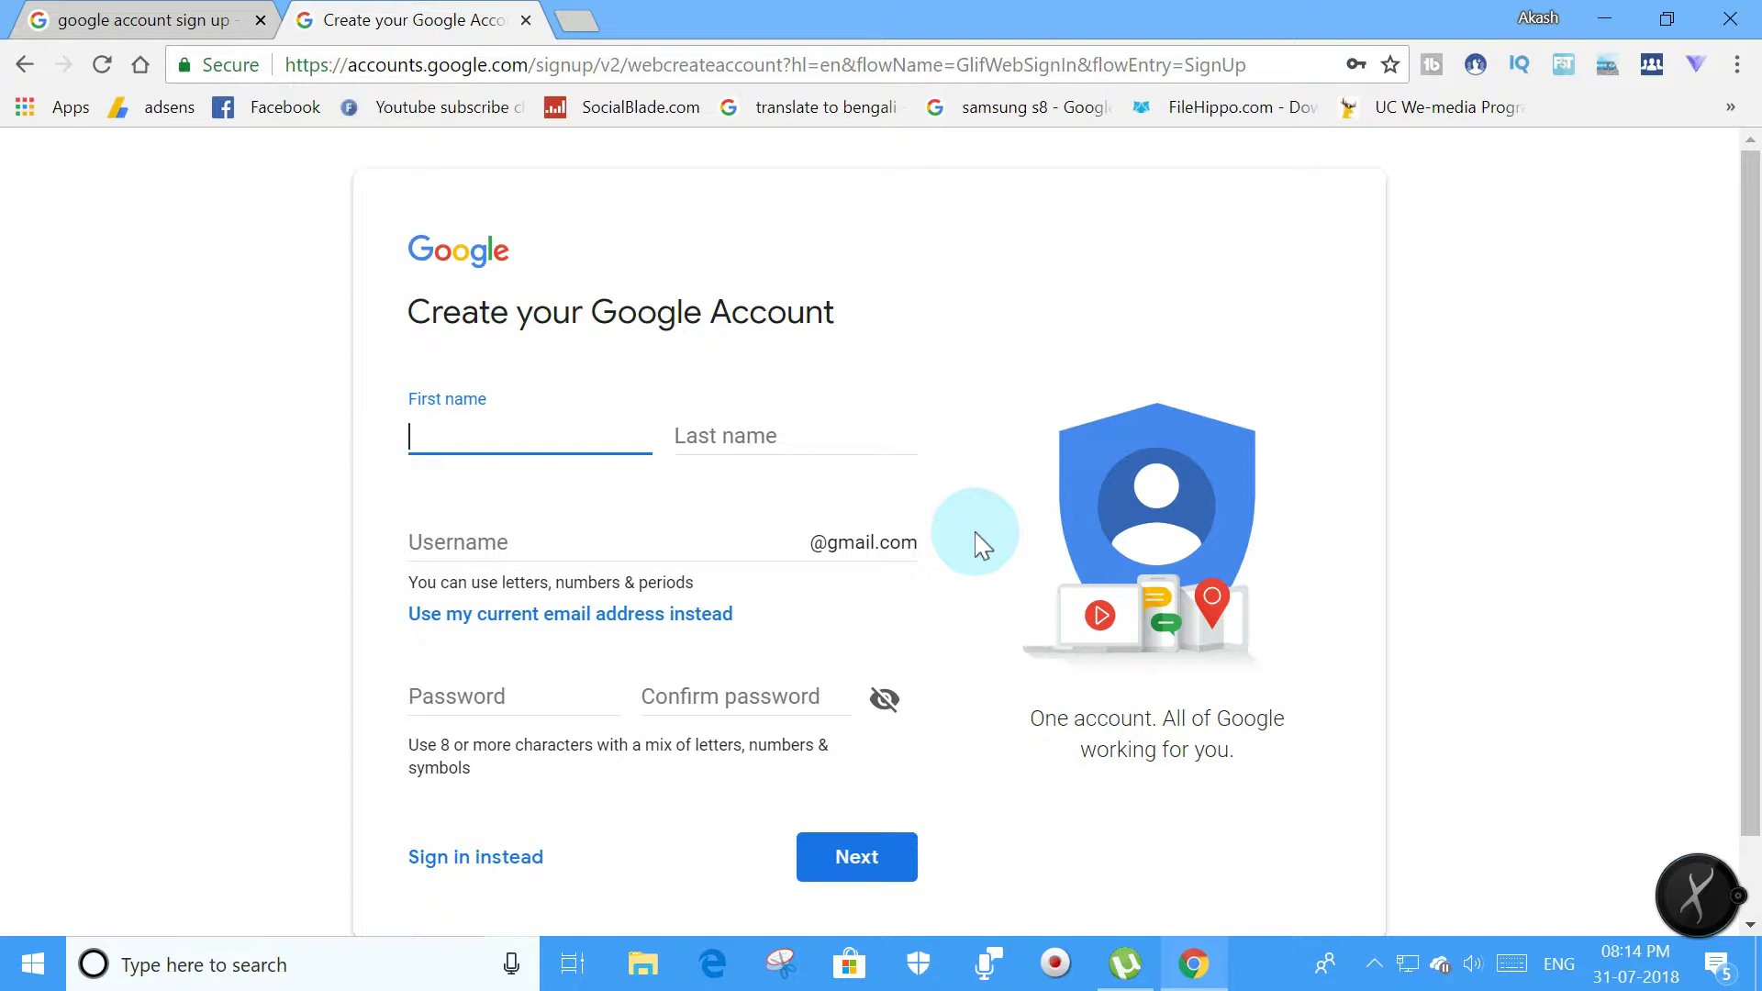
pyautogui.write('akash')
pyautogui.press('BackSpace')
pyautogui.press('BackSpace')
pyautogui.press('BackSpace')
pyautogui.press('BackSpace')
pyautogui.press('BackSpace')
pyautogui.write('technical')
pyautogui.press('Tab')
pyautogui.write('akash')
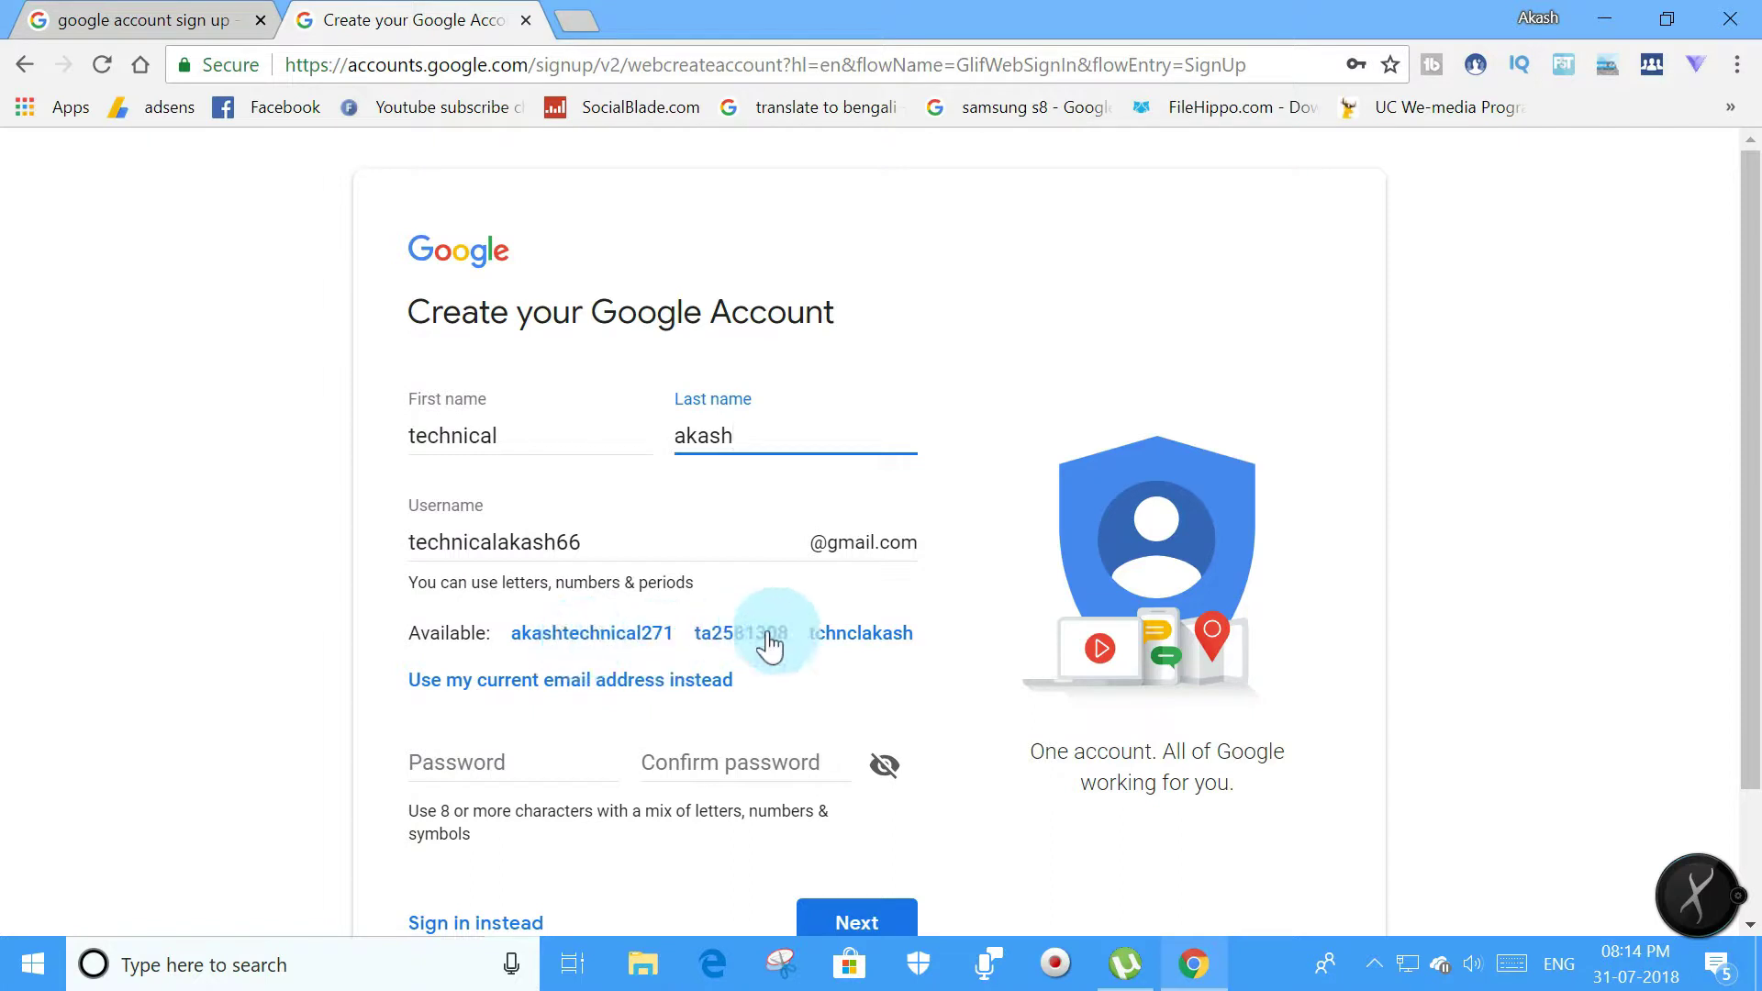
# Change the username's trailing 66 to 50.
pyautogui.click(605, 542)
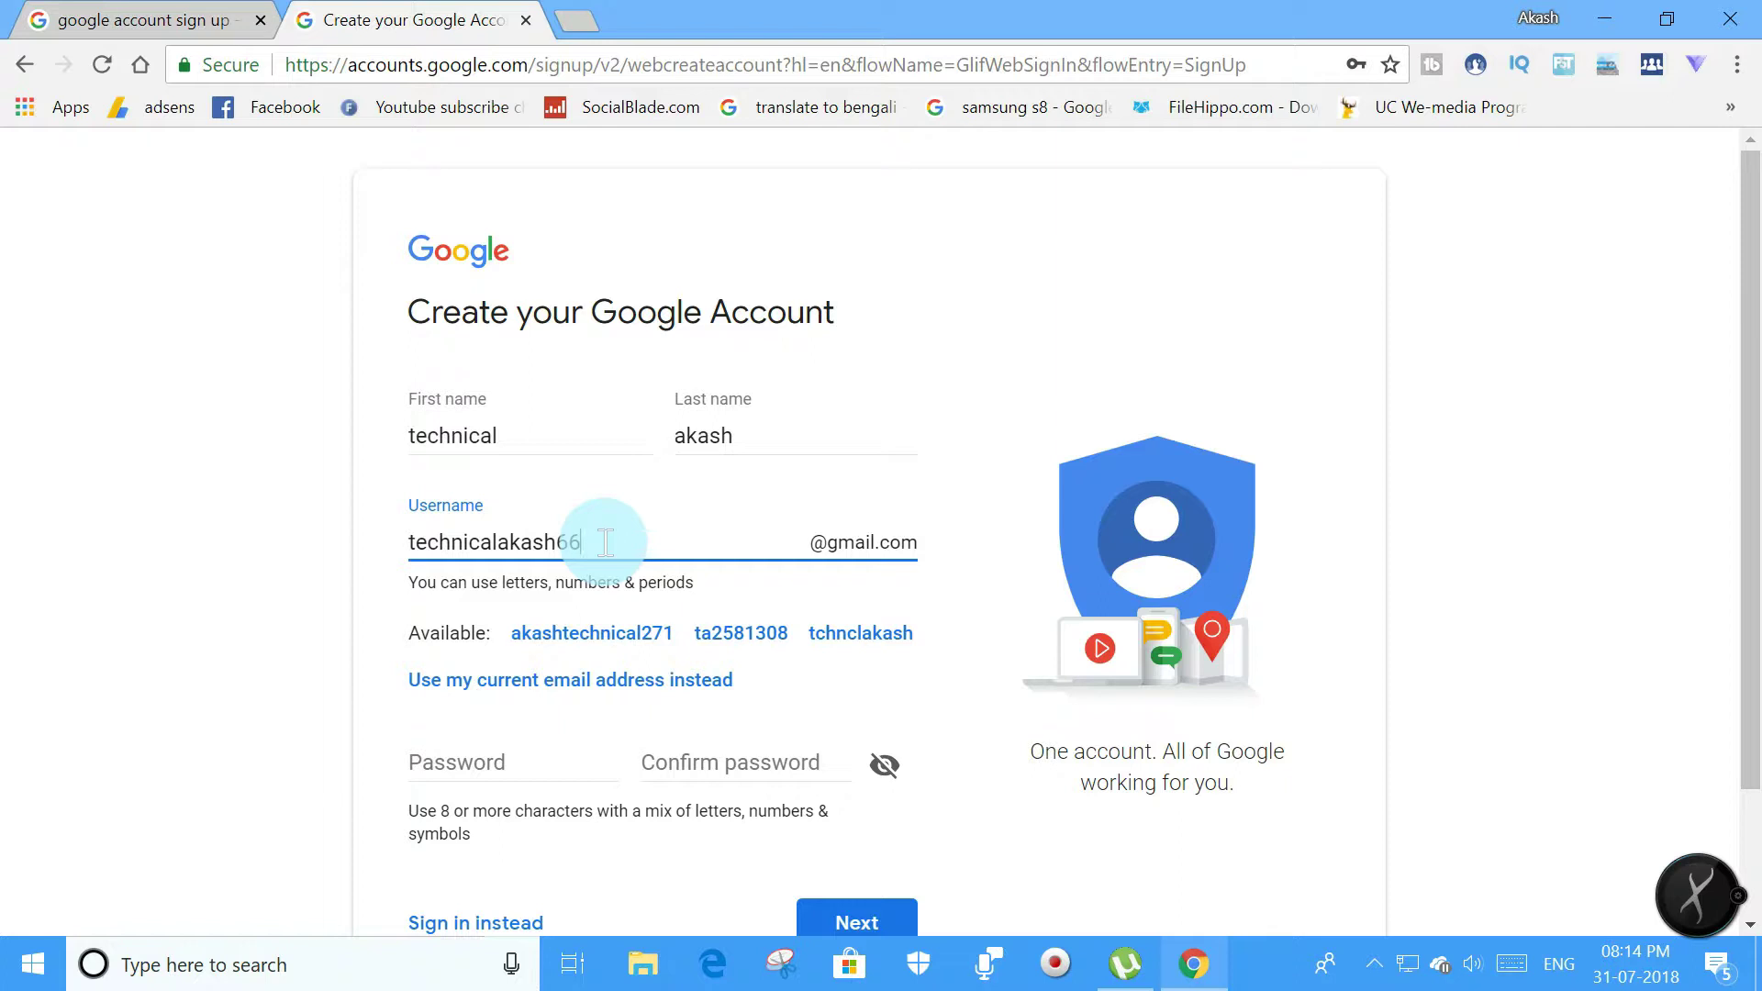
pyautogui.press('BackSpace')
pyautogui.press('BackSpace')
pyautogui.write('50')
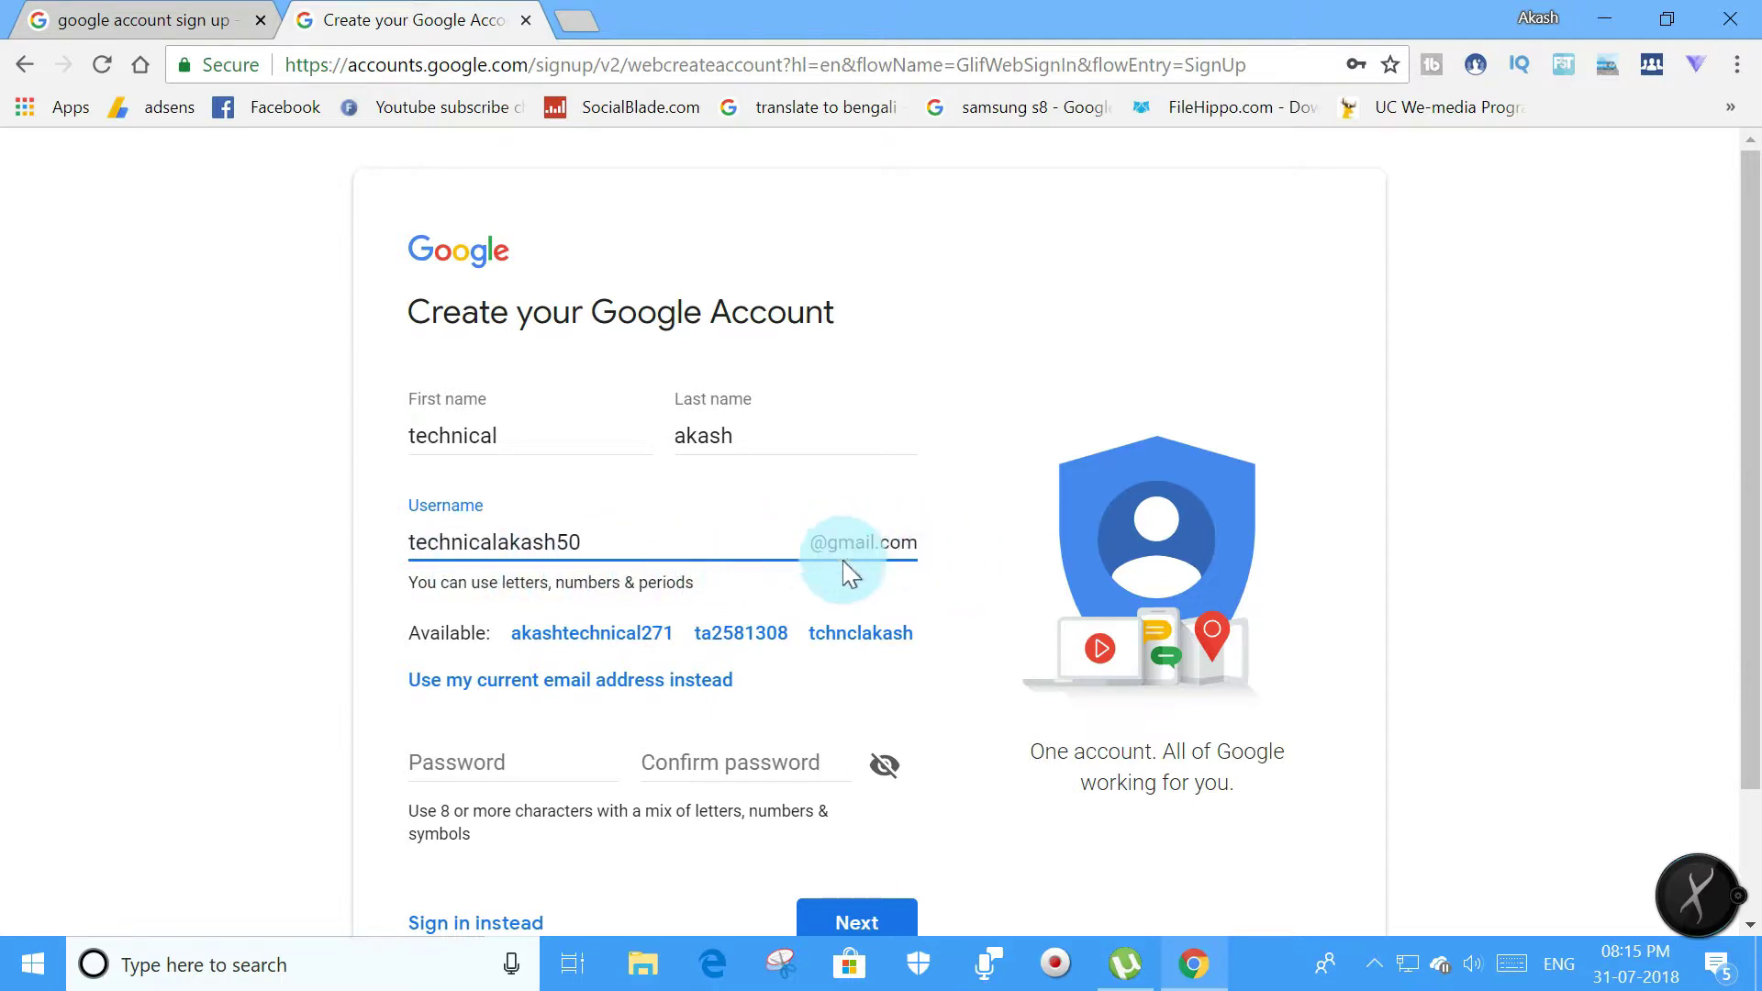
pyautogui.click(512, 762)
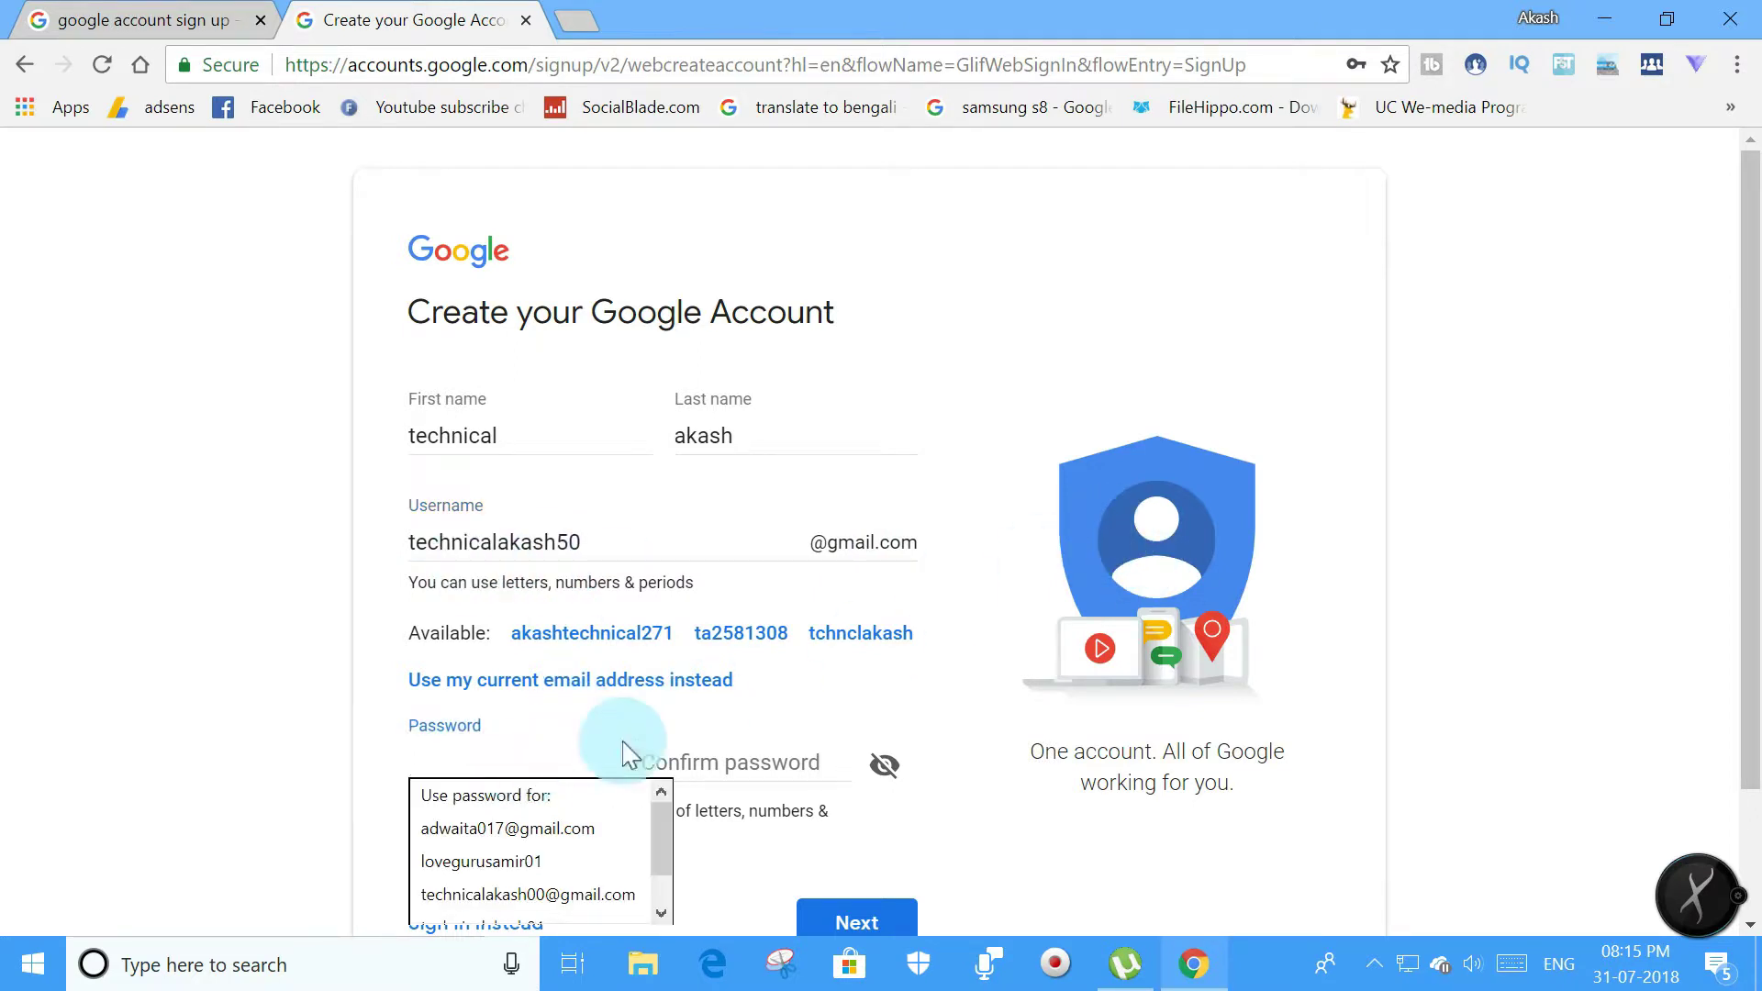
pyautogui.click(725, 760)
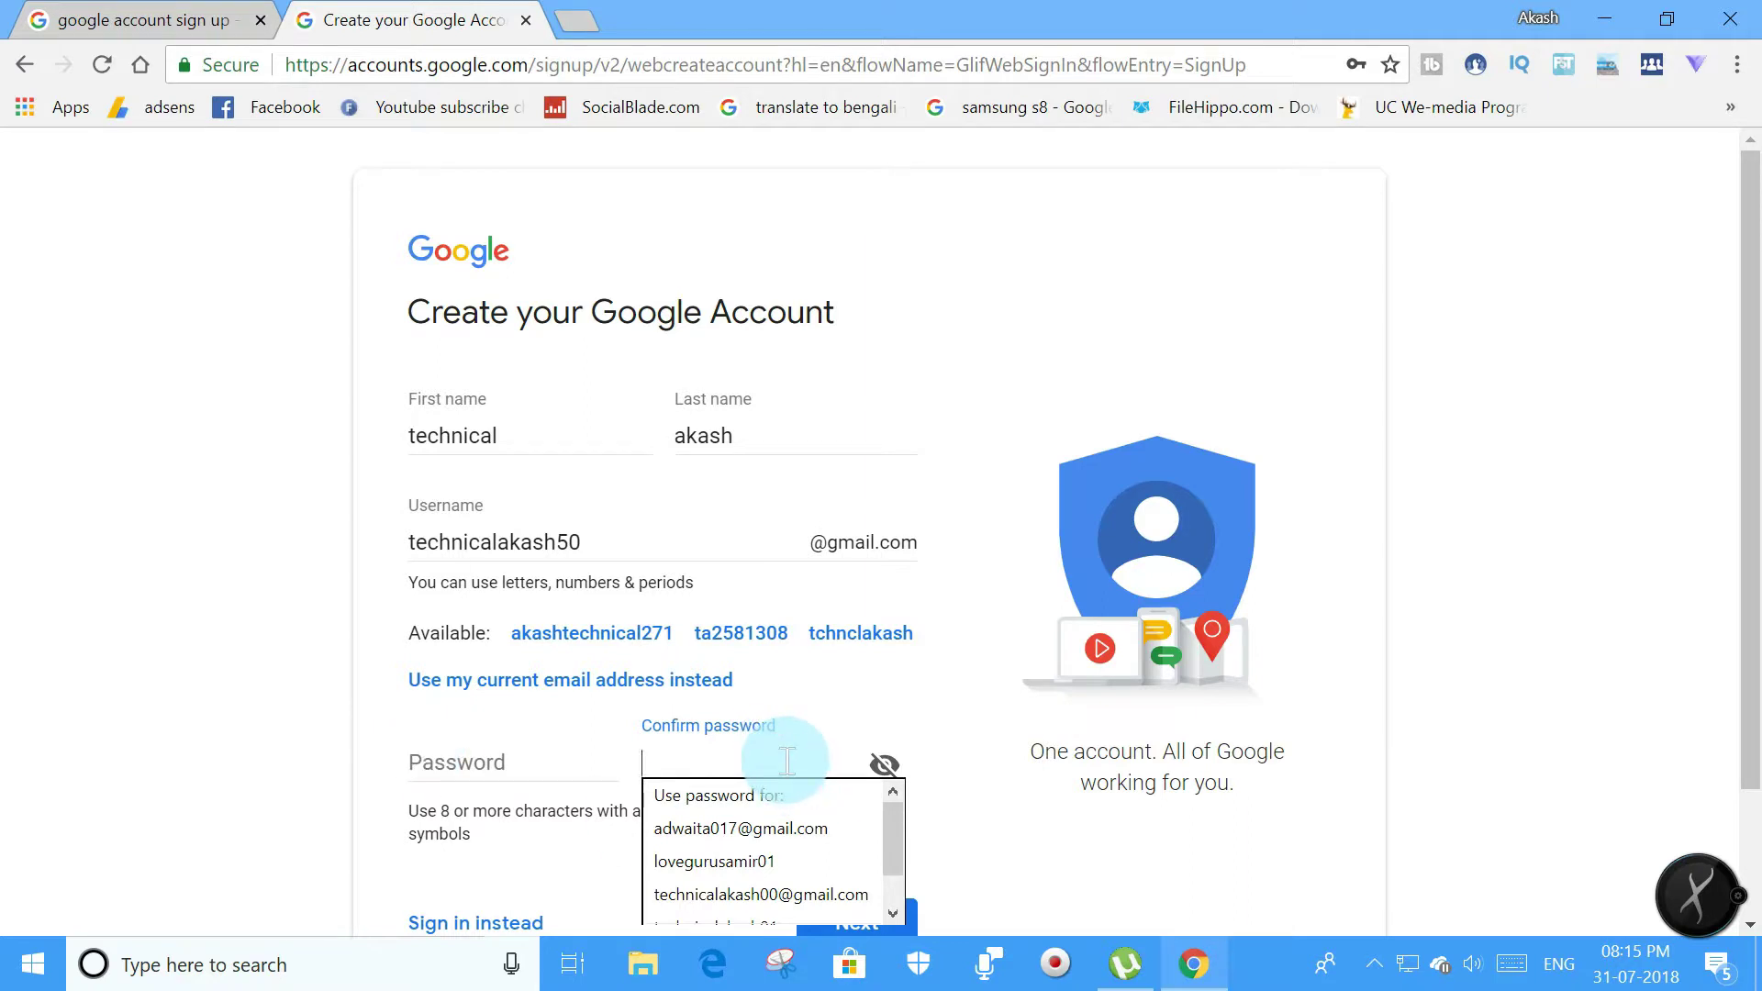
pyautogui.click(507, 762)
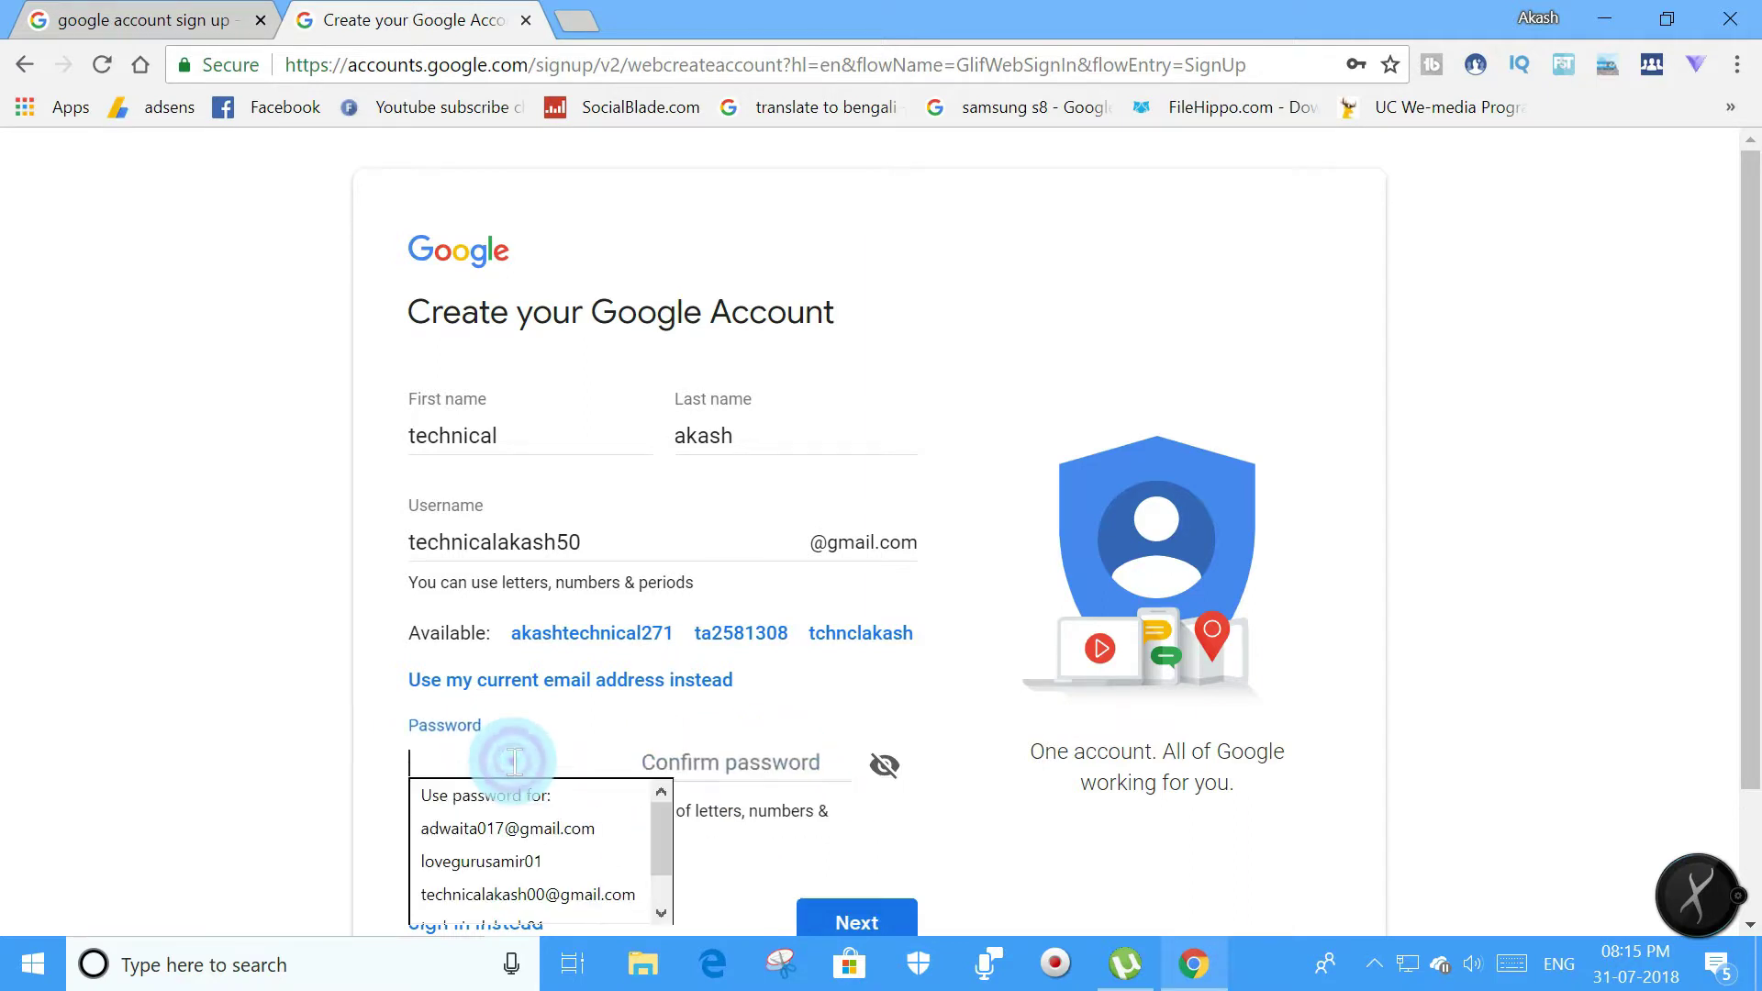
pyautogui.click(925, 823)
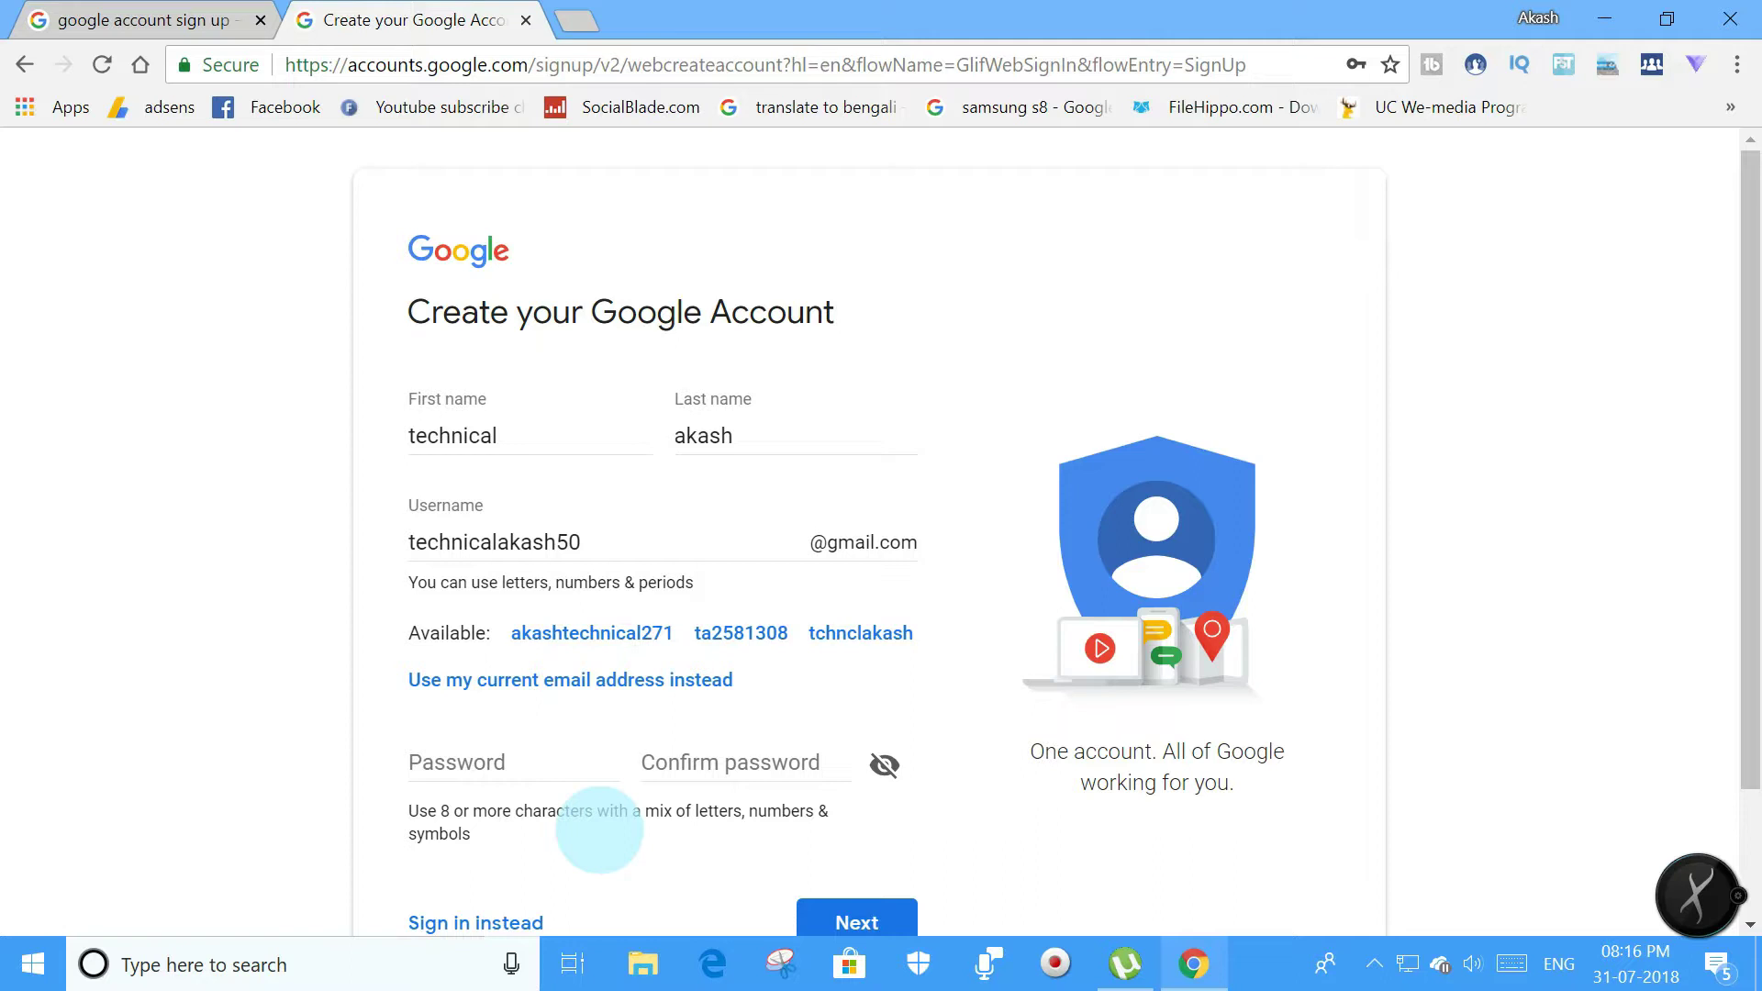
# Type the account password into the Password field and show it as plain text.
pyautogui.click(521, 768)
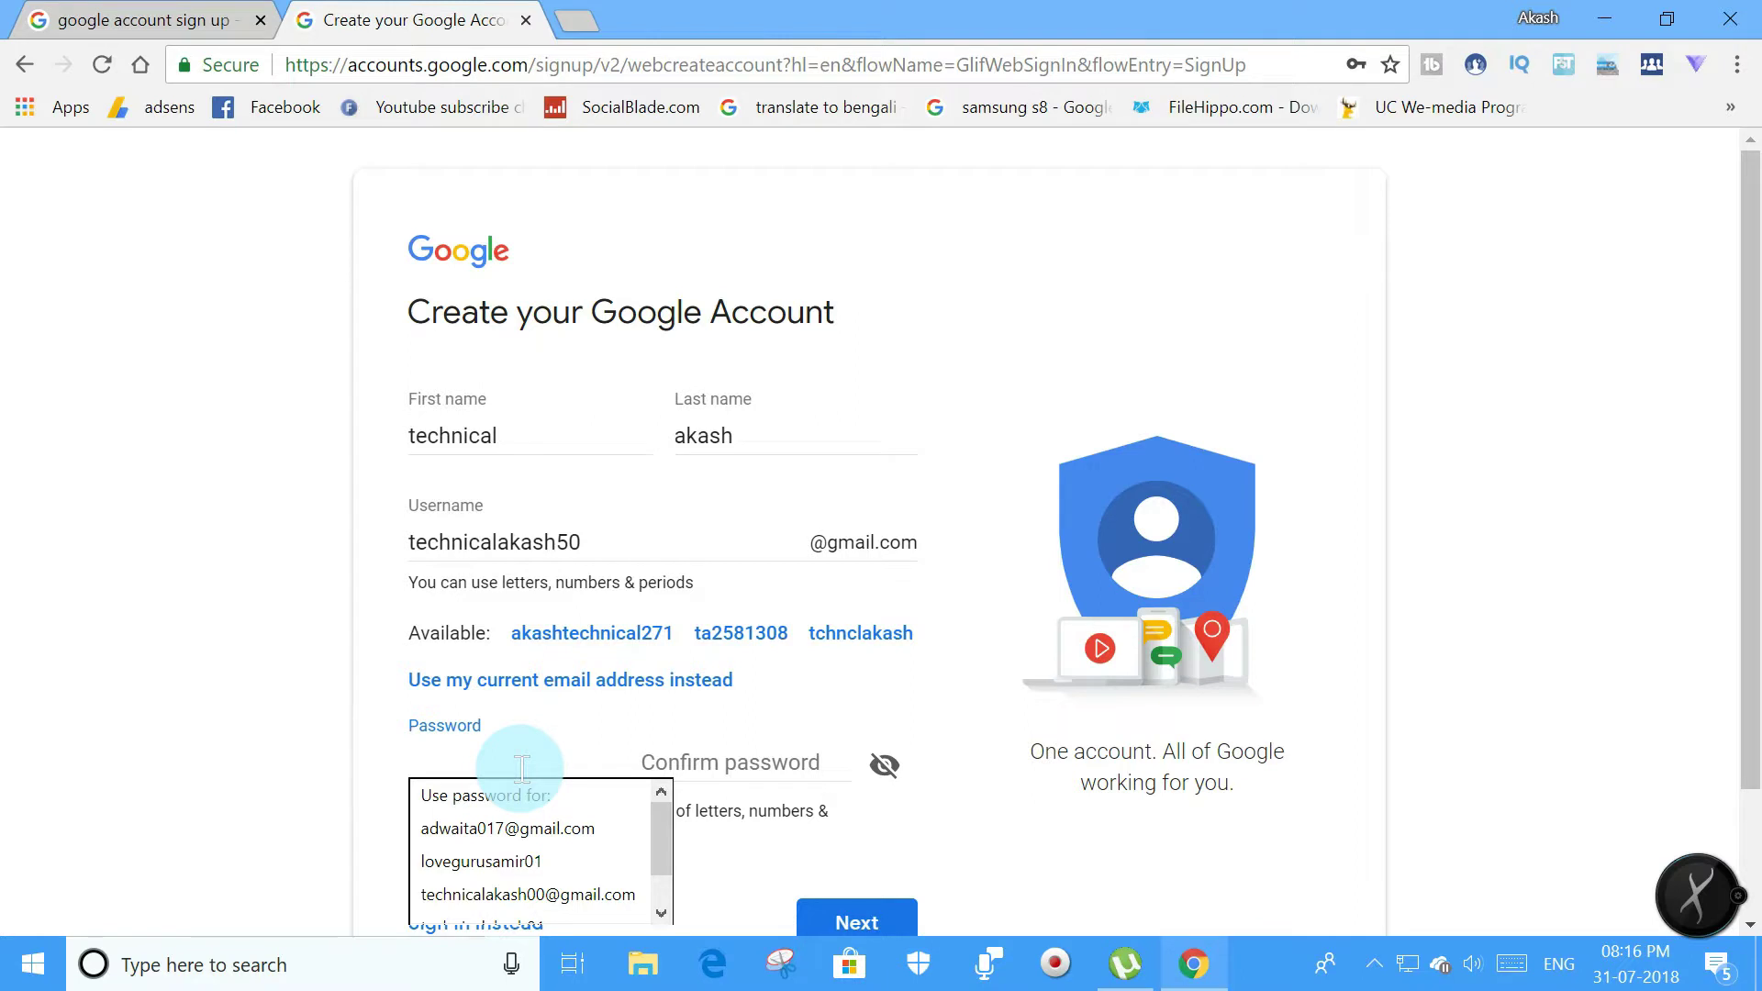
pyautogui.write('•••••')
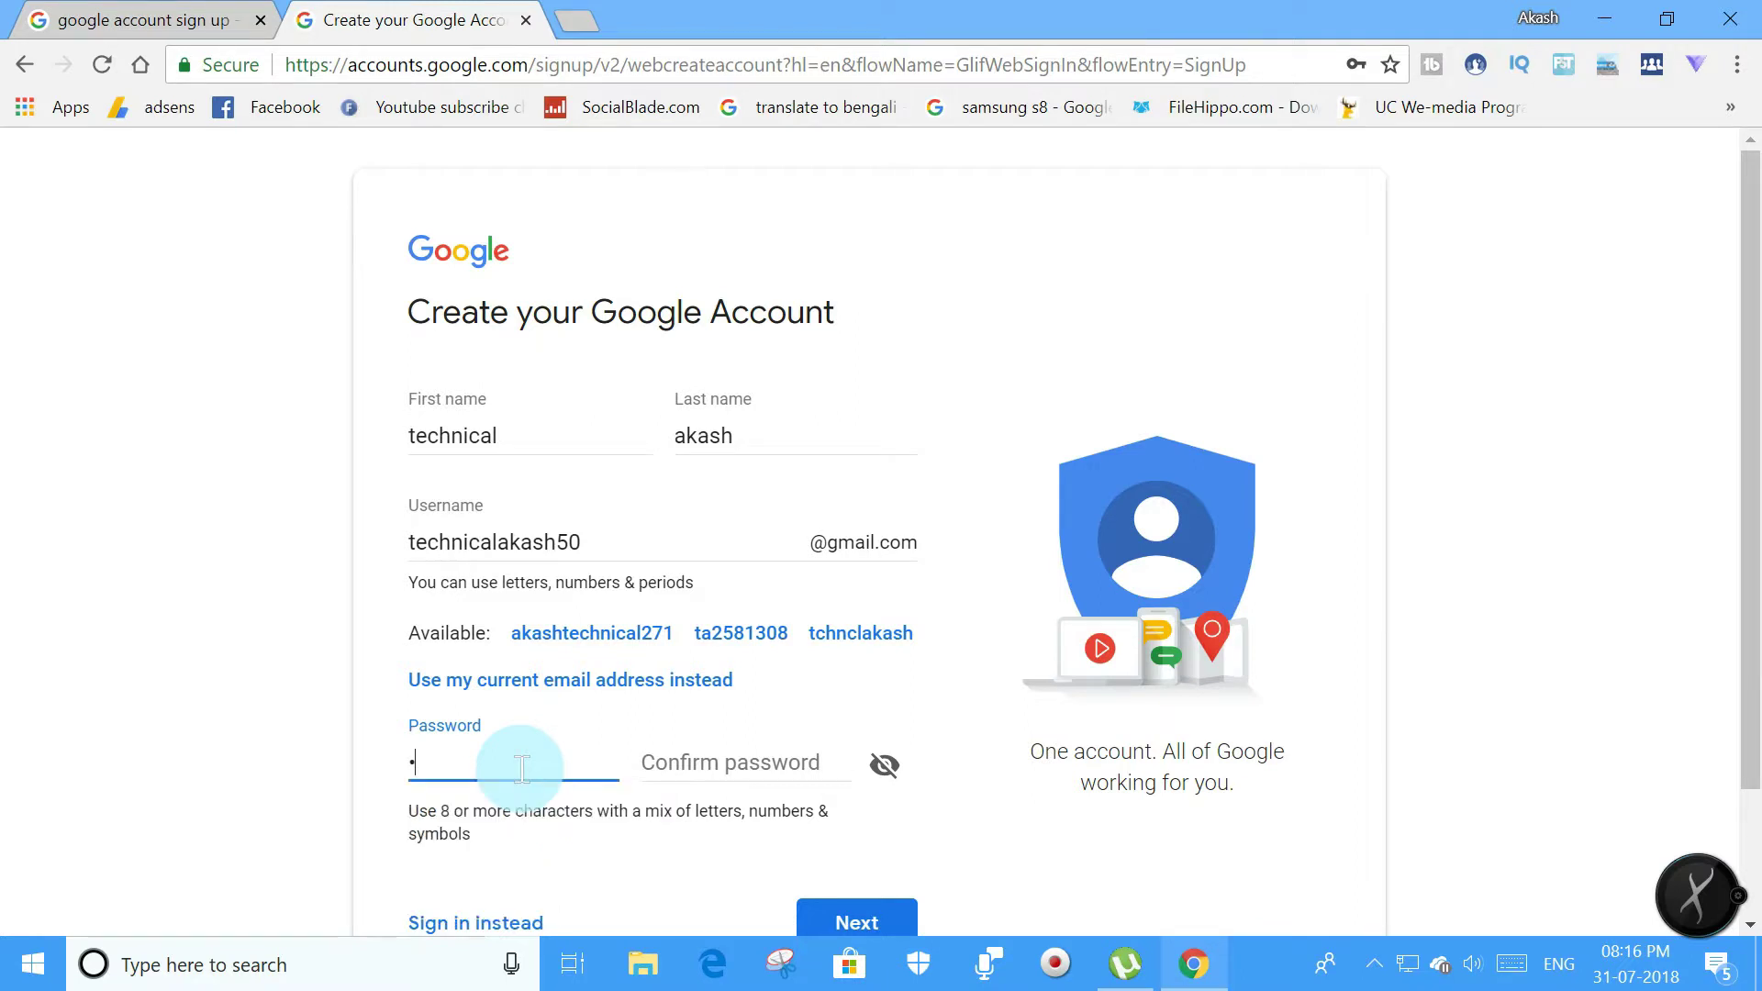
pyautogui.press('BackSpace')
pyautogui.press('BackSpace')
pyautogui.press('BackSpace')
pyautogui.press('BackSpace')
pyautogui.press('BackSpace')
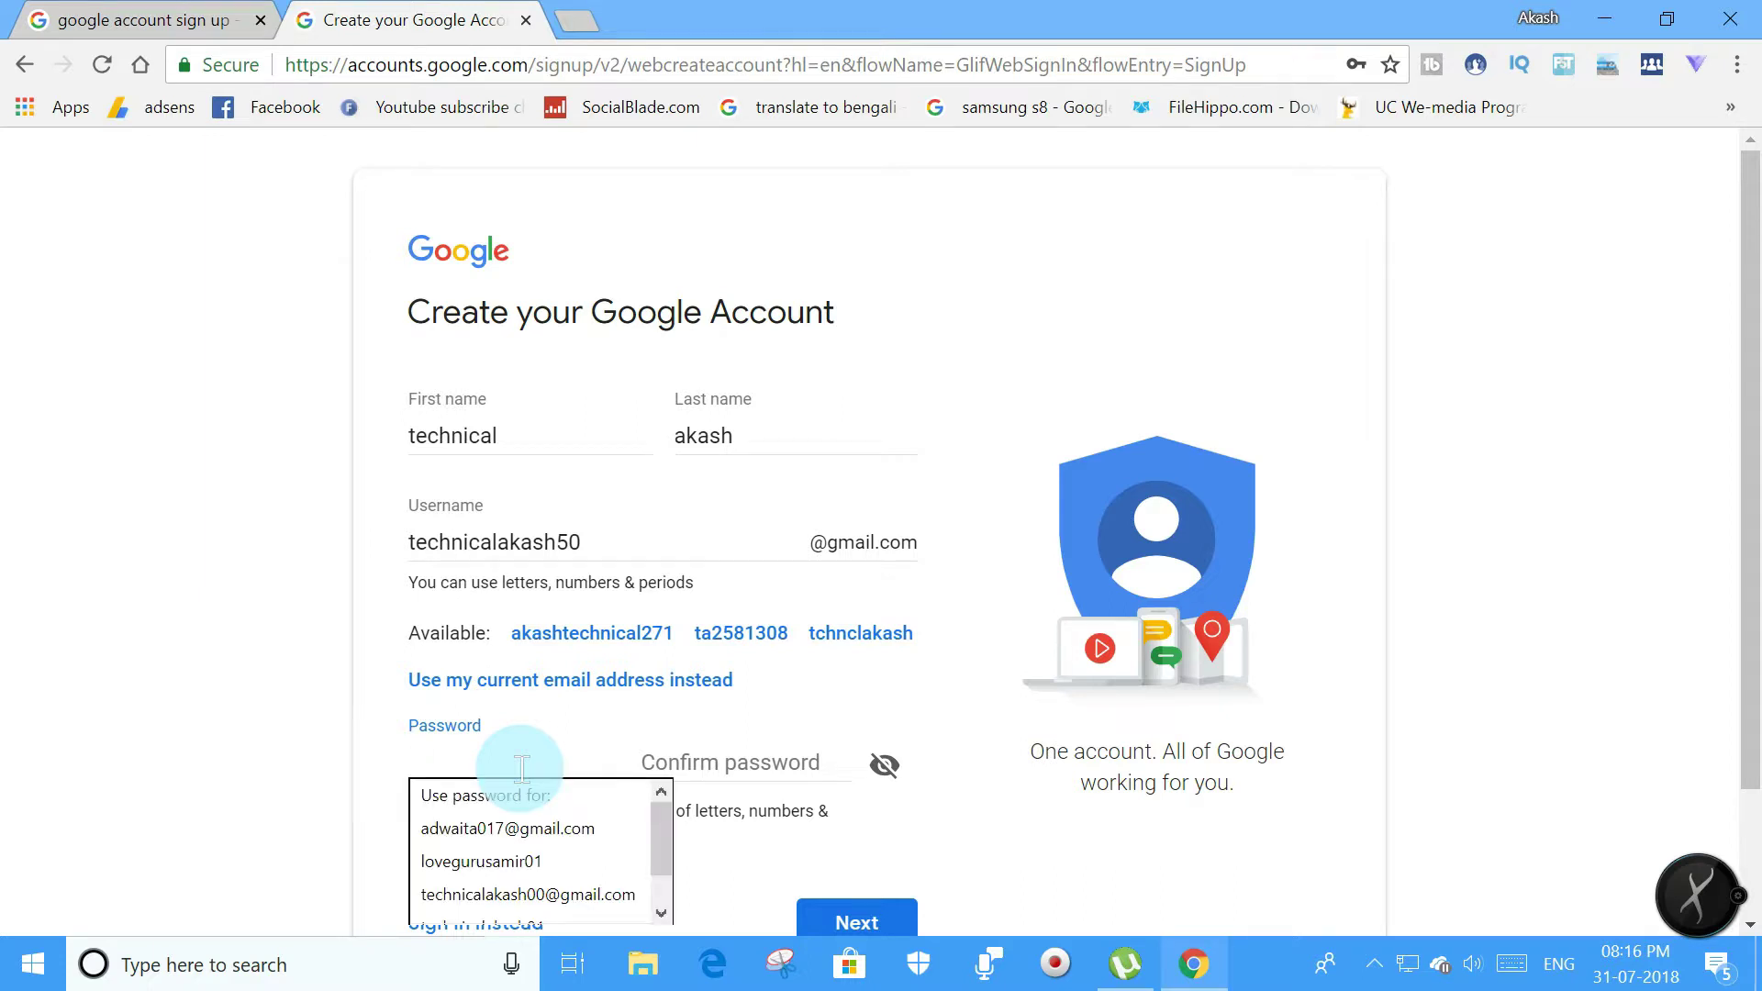
pyautogui.write('•')
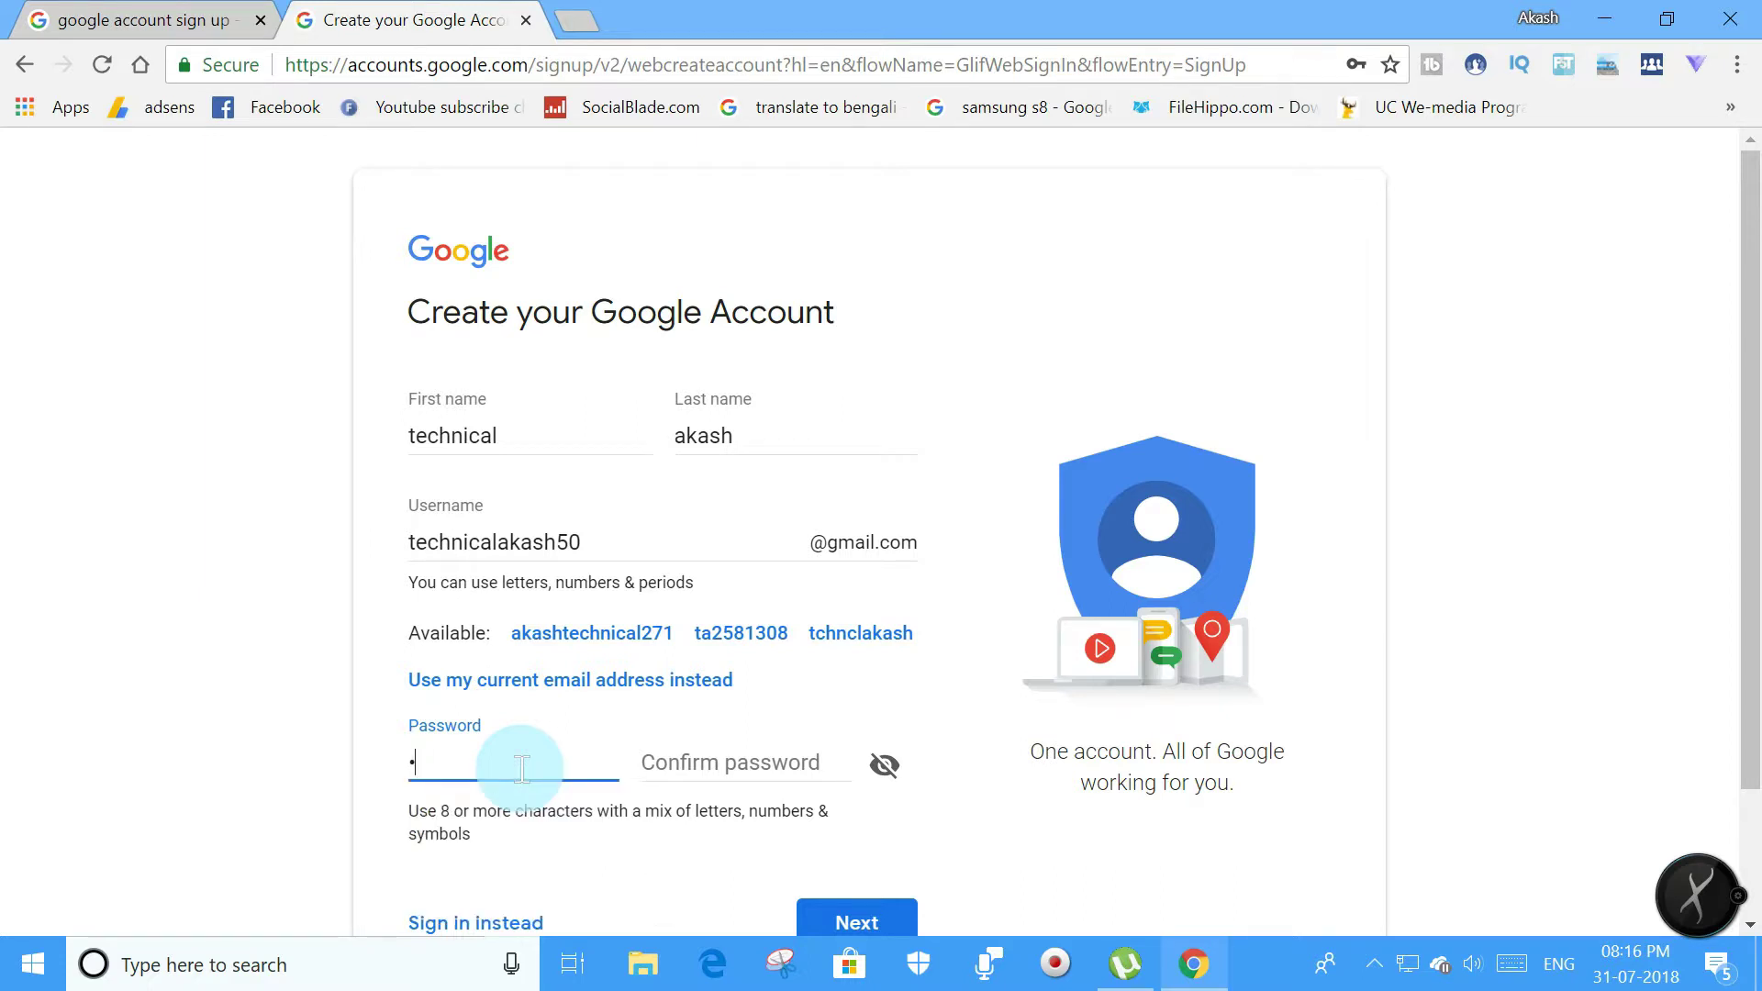
pyautogui.press('BackSpace')
pyautogui.write('••••')
pyautogui.click(884, 764)
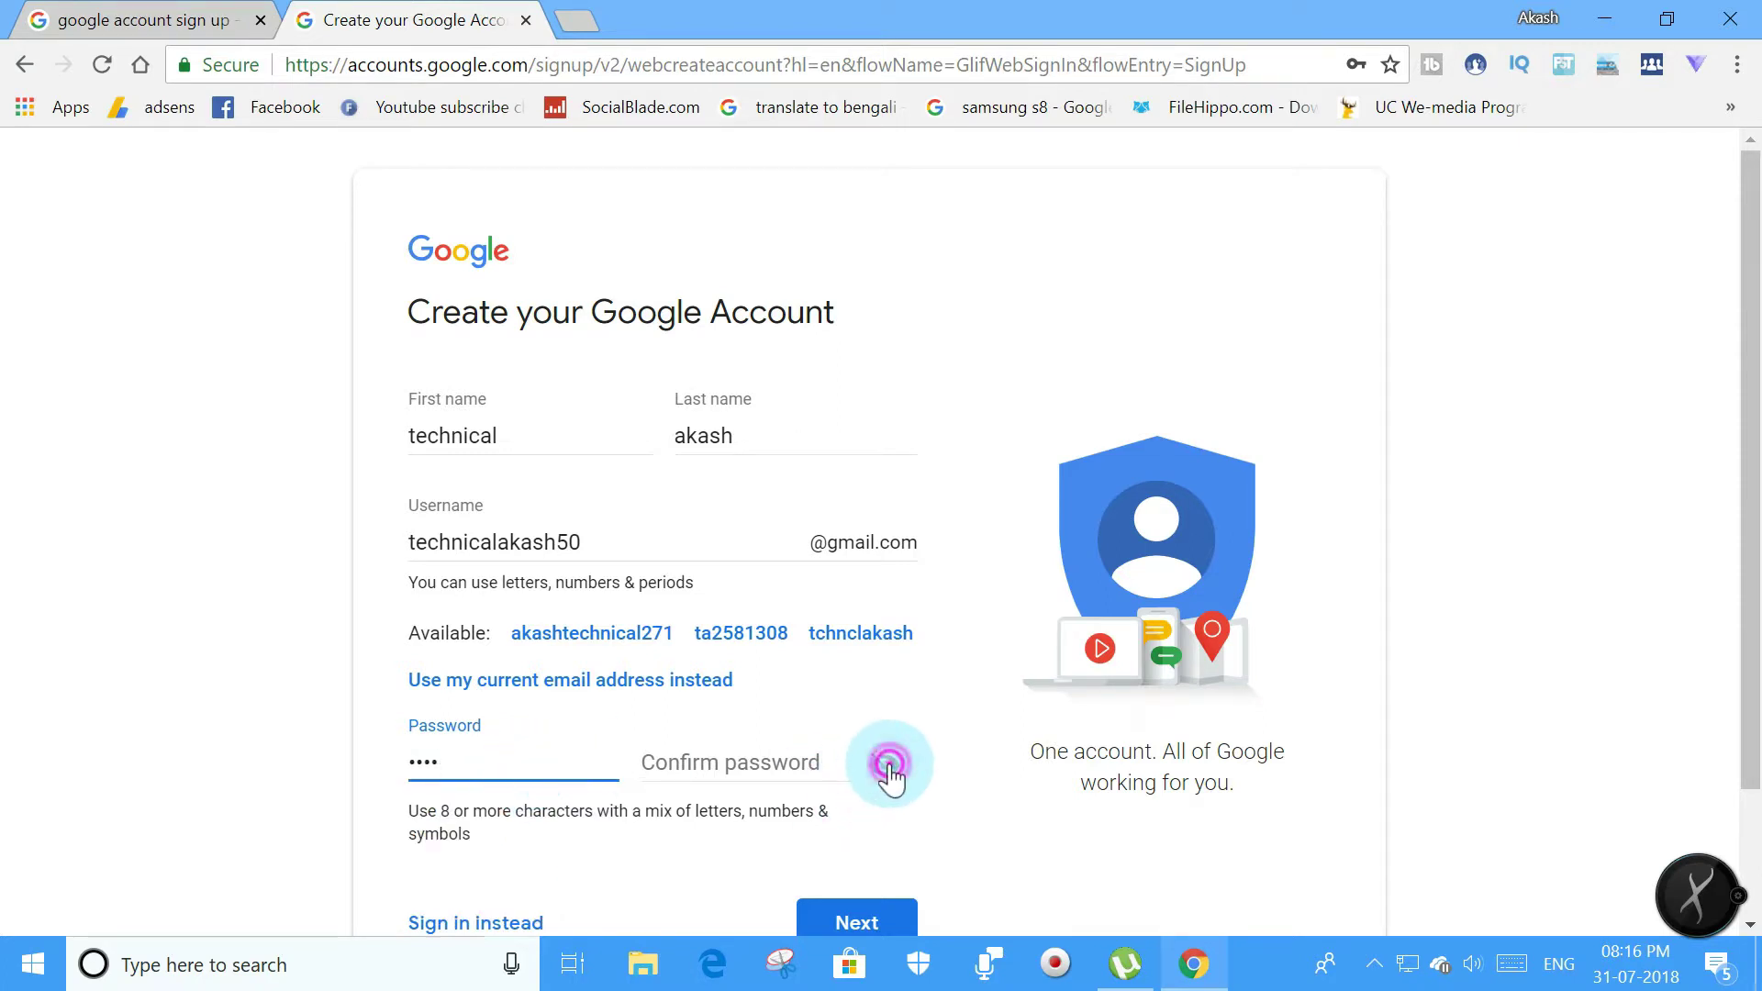
pyautogui.click(475, 765)
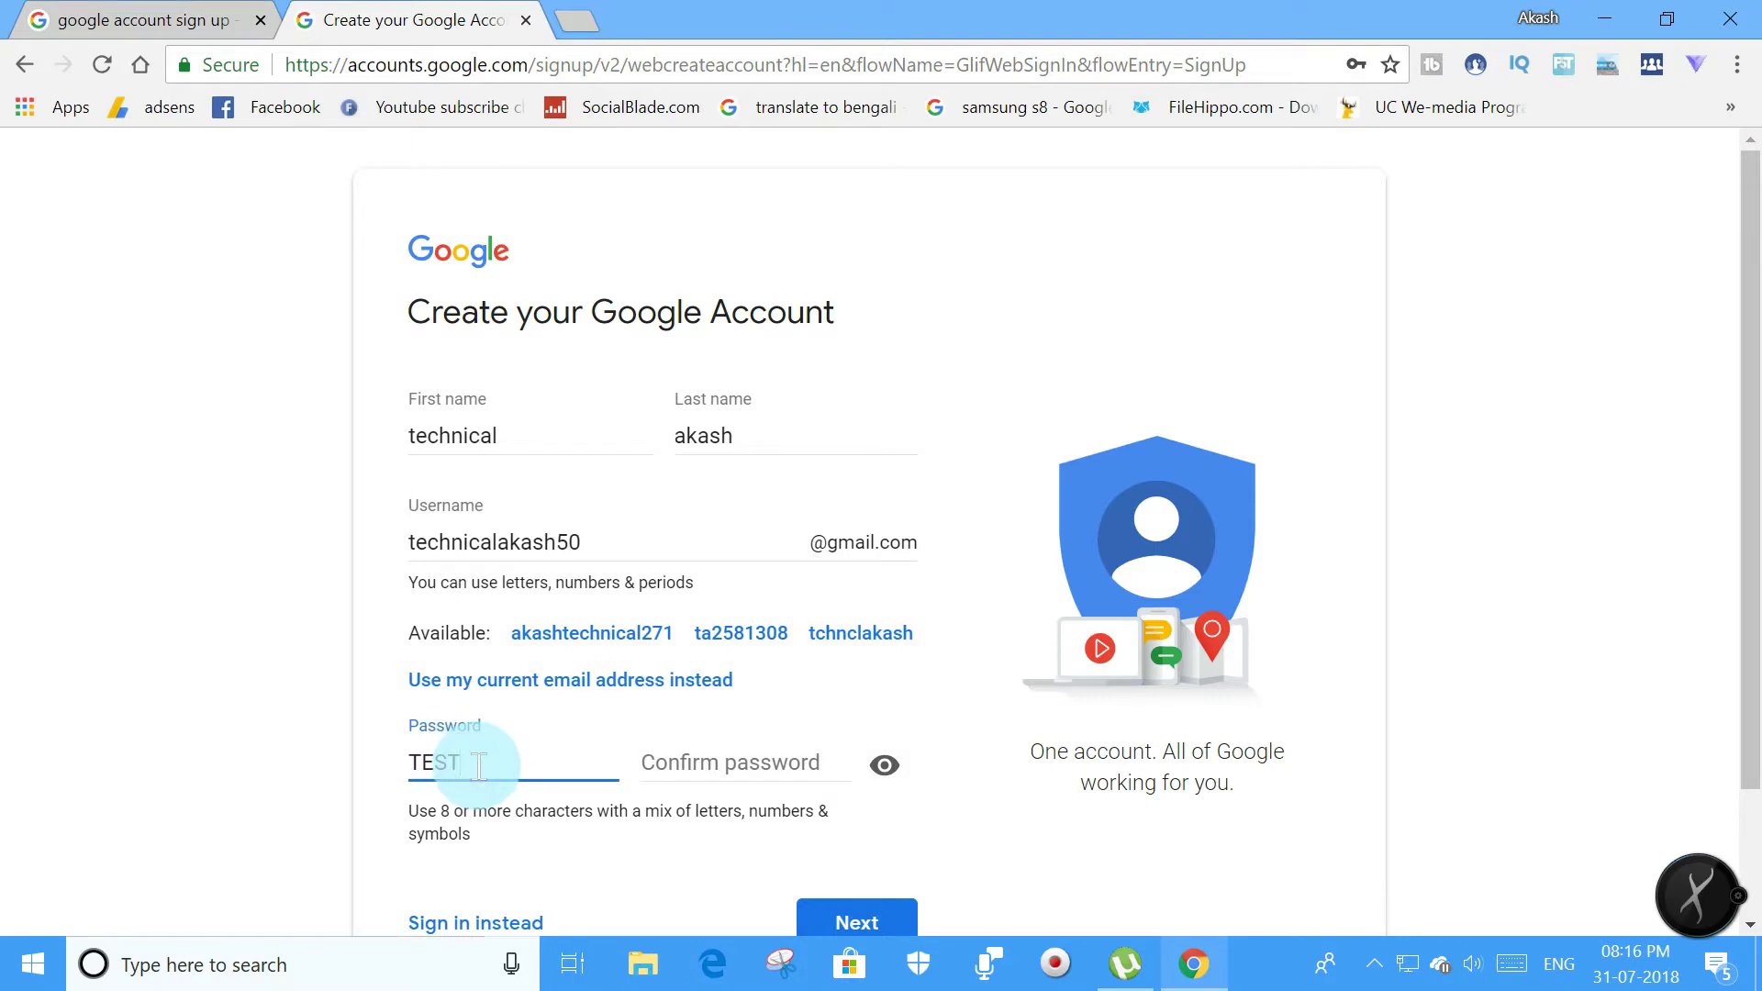
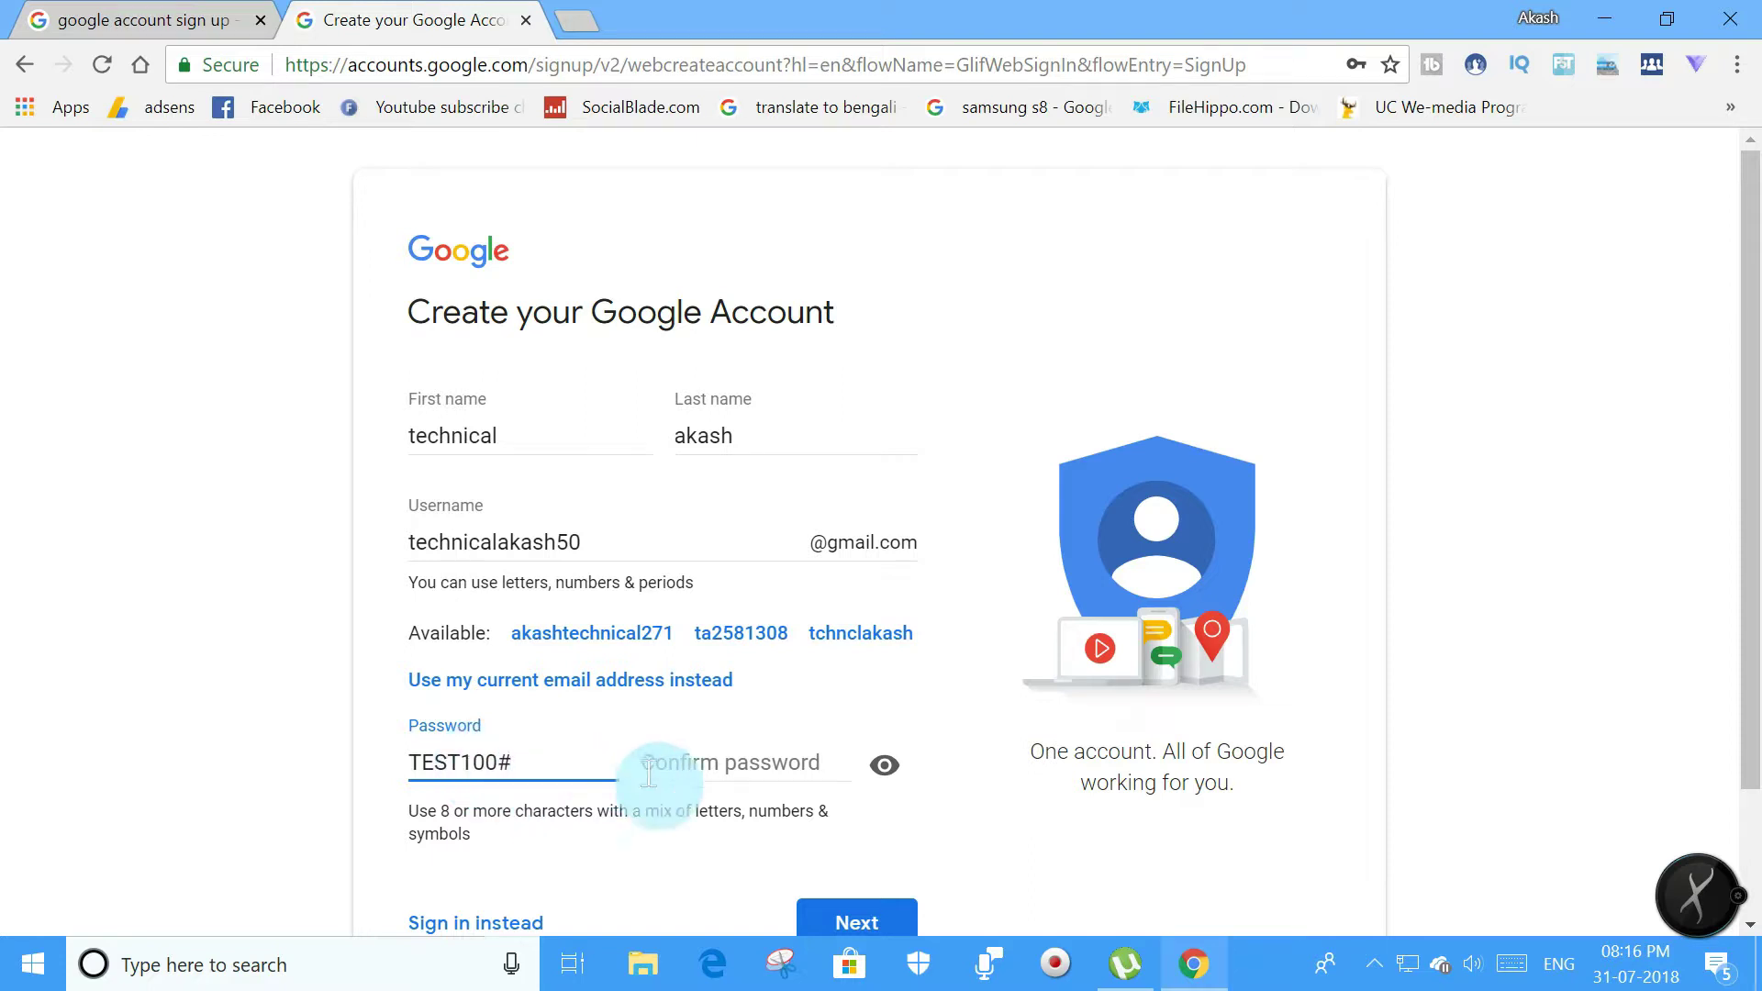
# Finish the matching Confirm password entry and continue to the personal details page.
pyautogui.write('33')
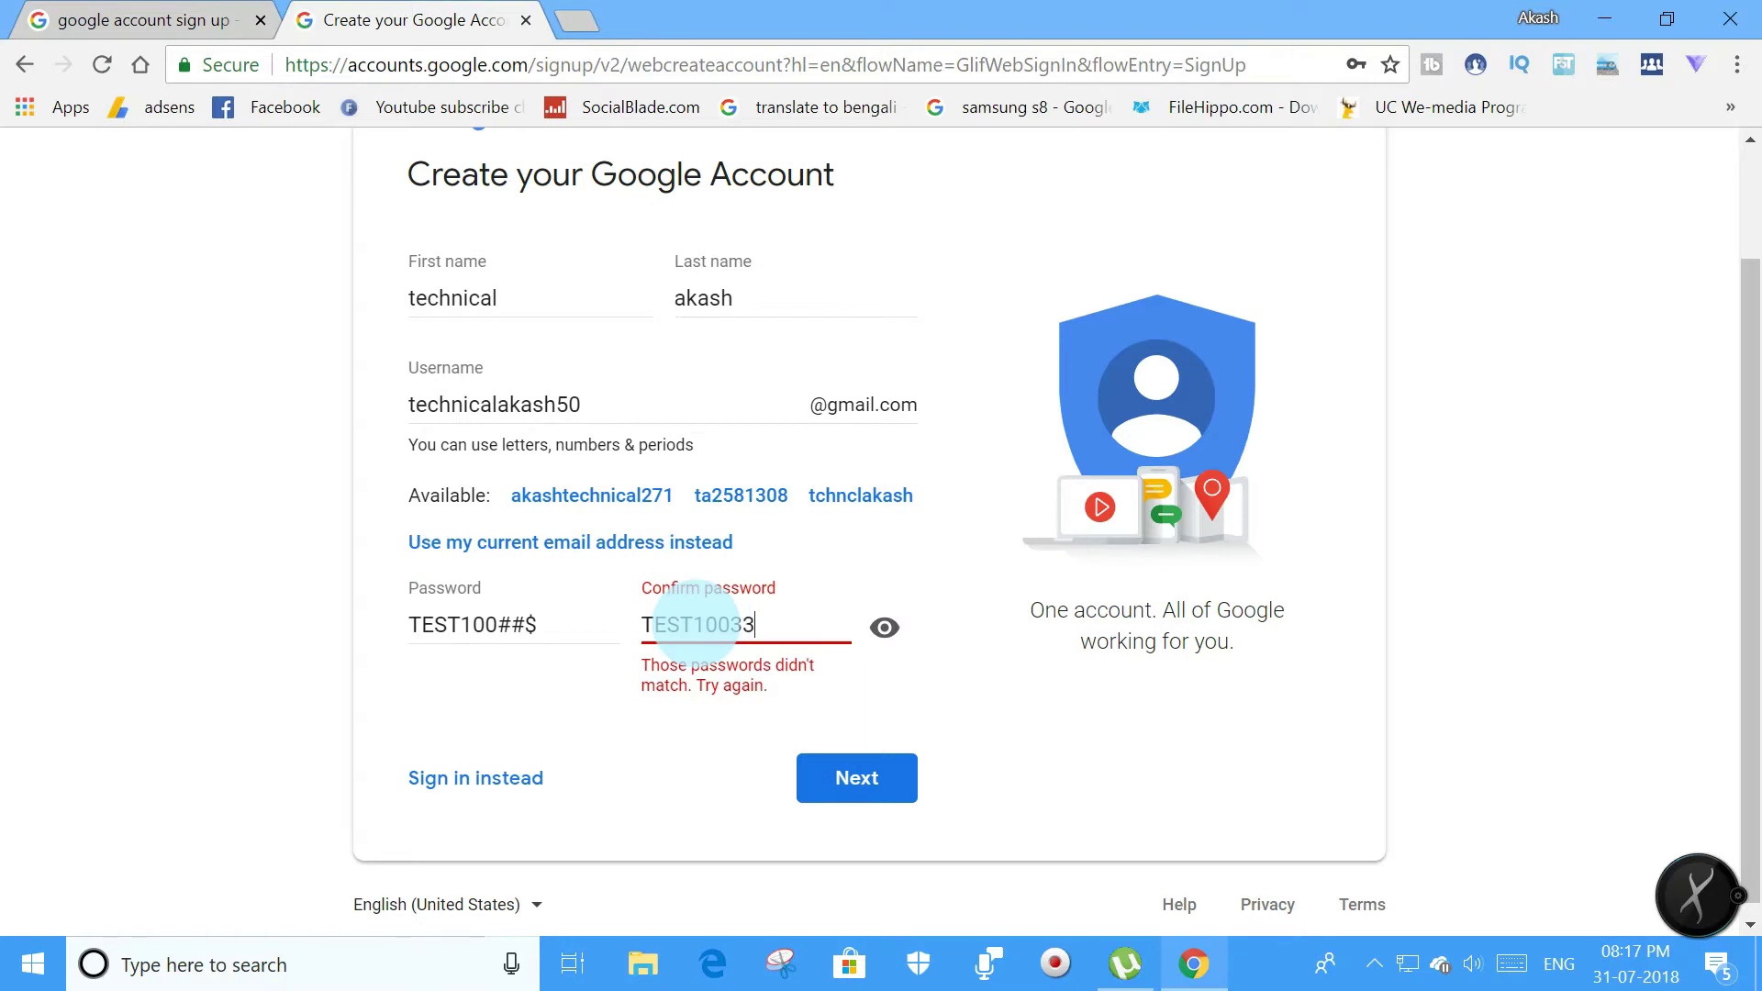
pyautogui.press('BackSpace')
pyautogui.press('BackSpace')
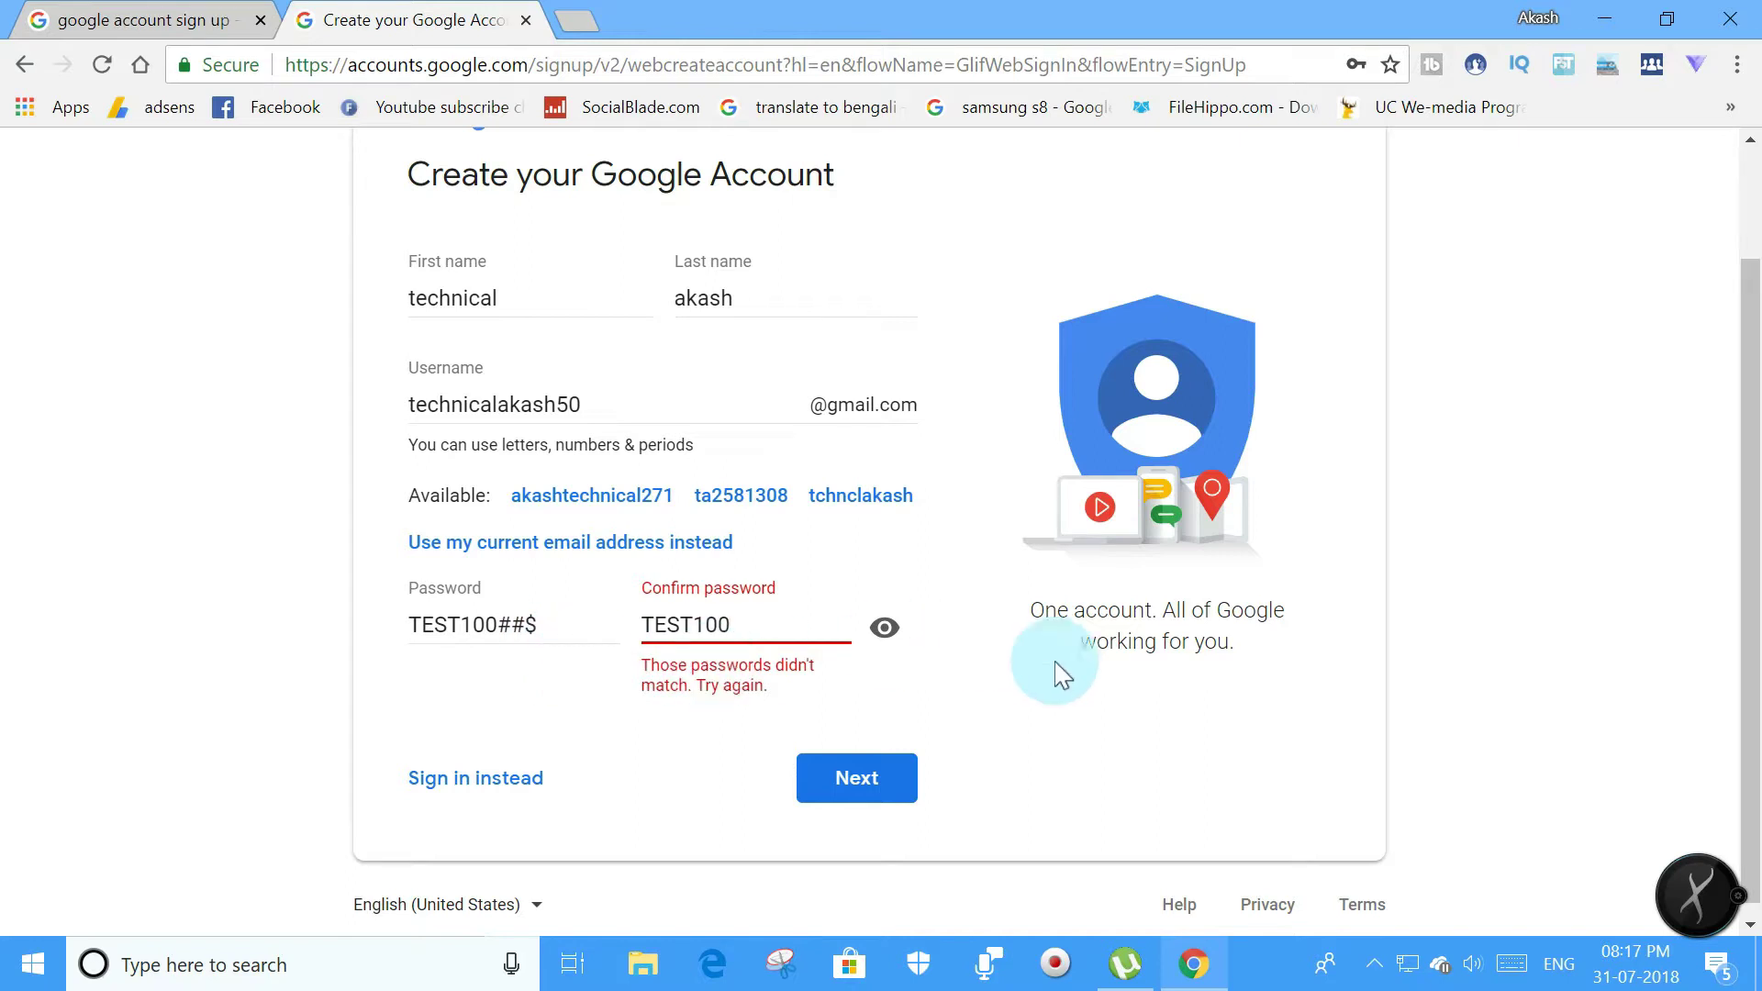
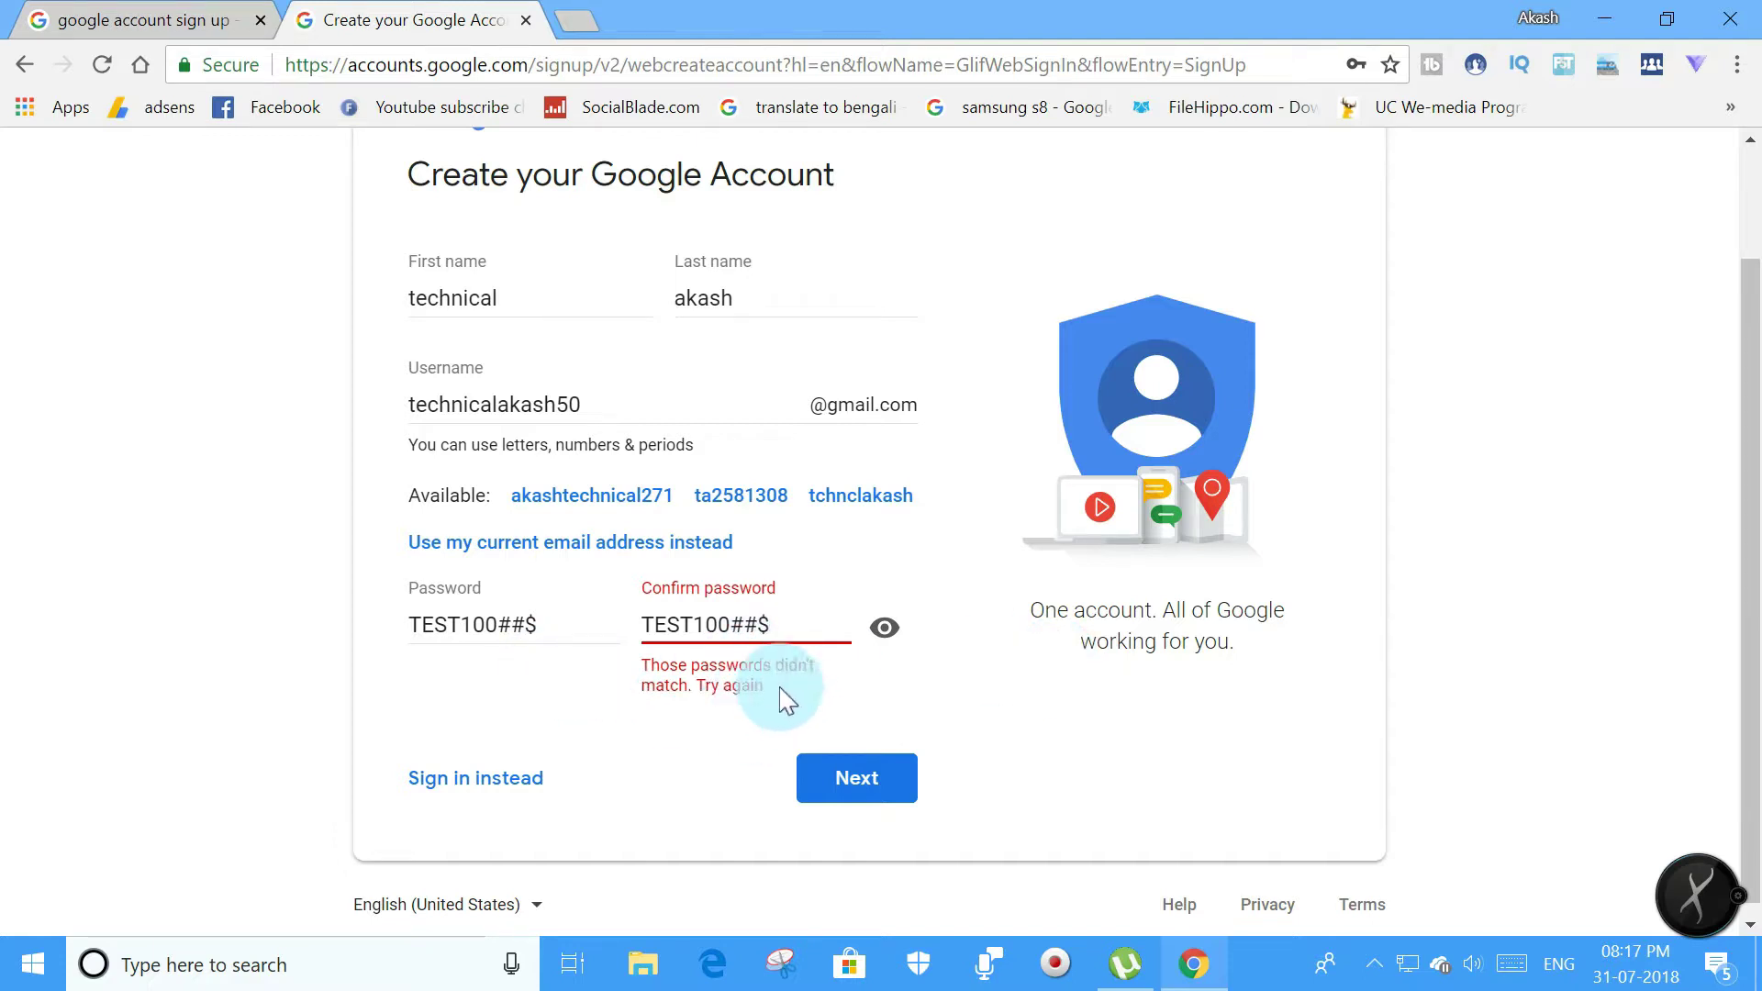
pyautogui.click(872, 789)
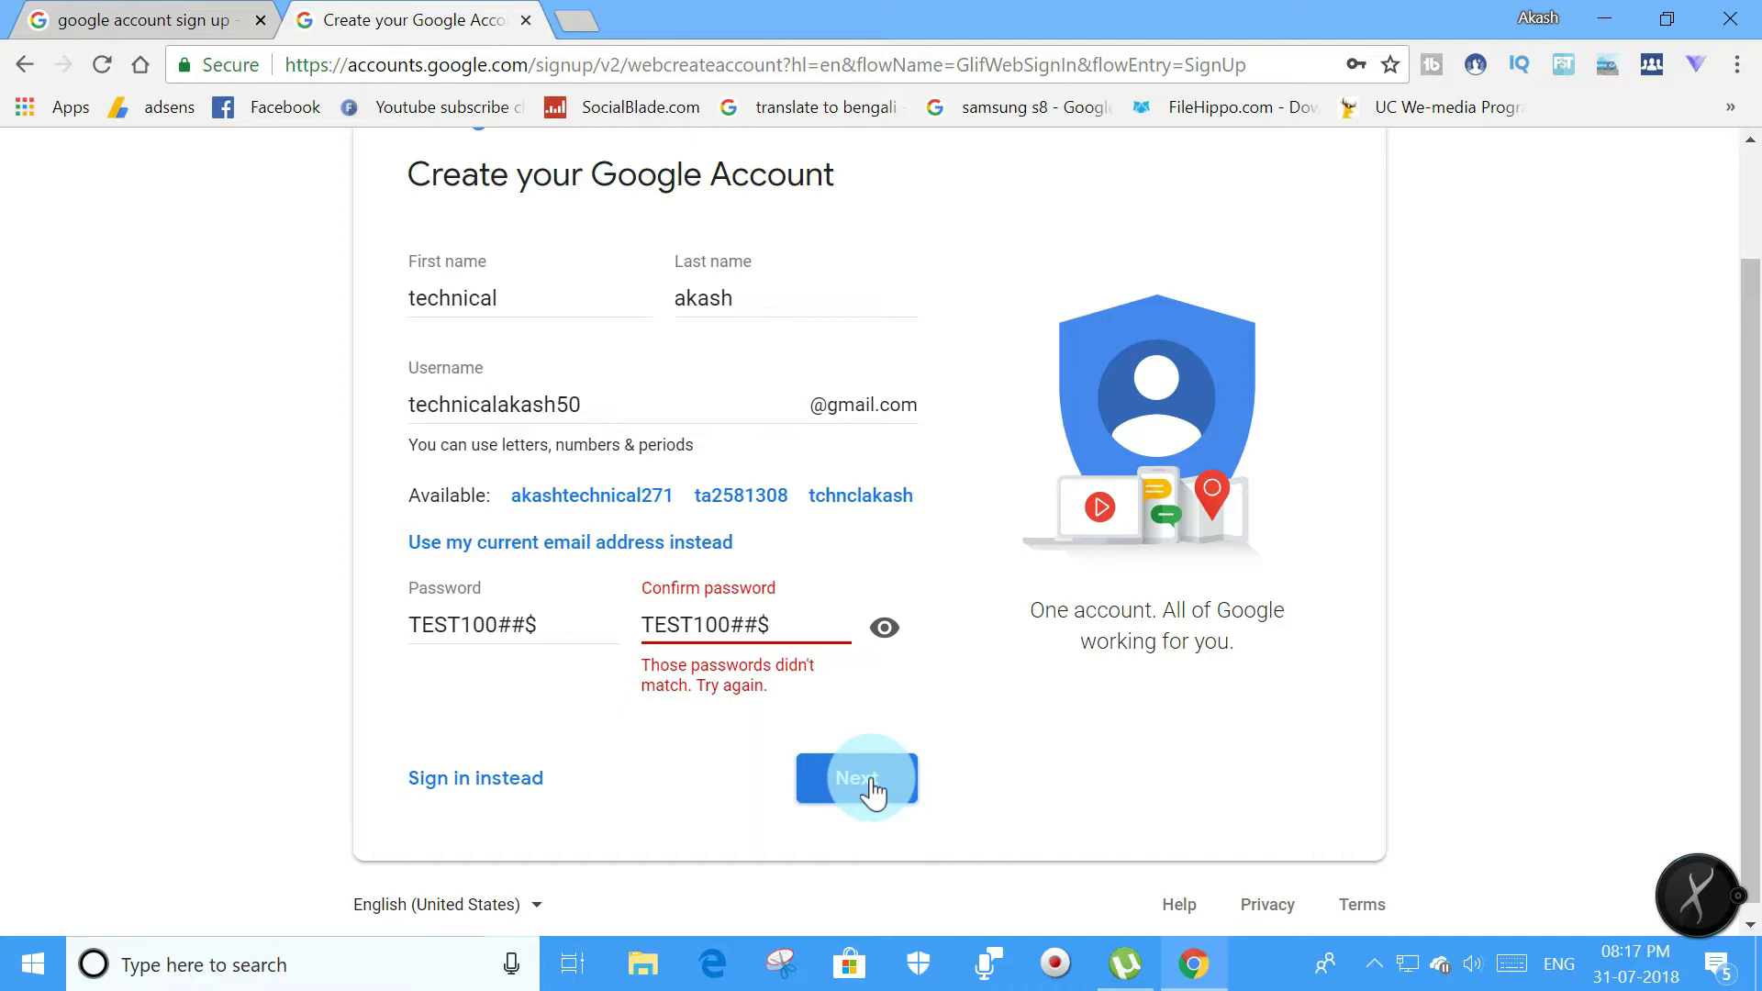
pyautogui.click(784, 969)
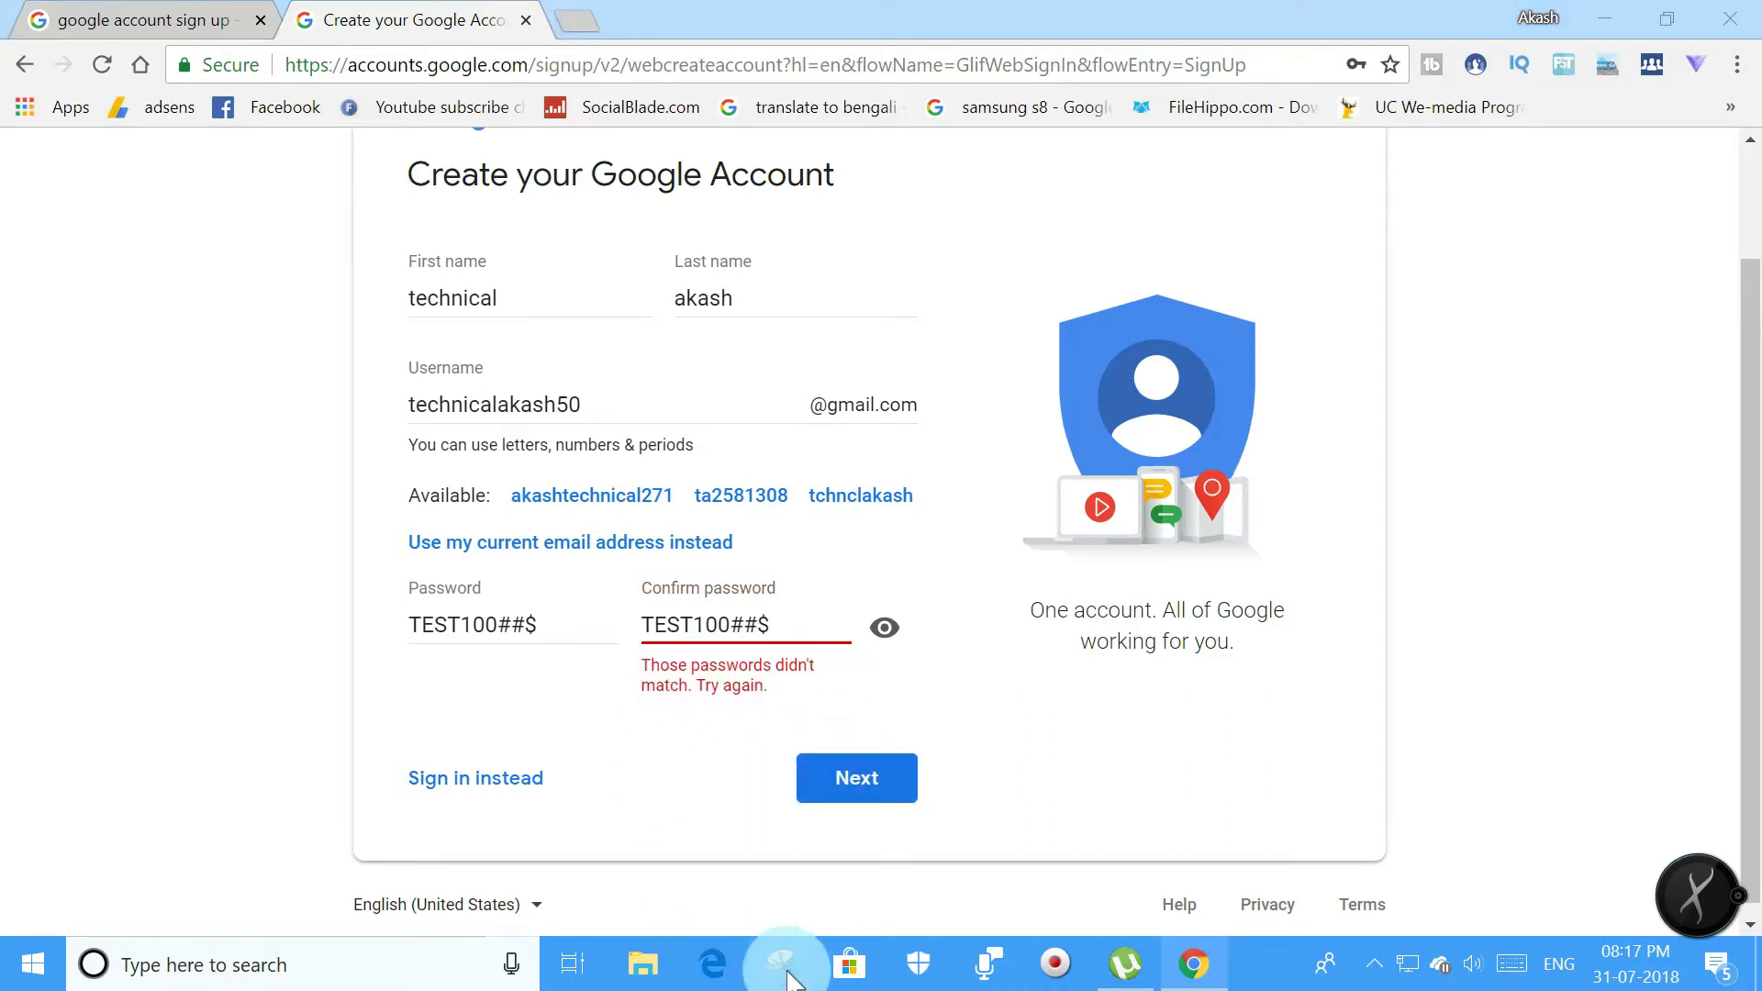
pyautogui.click(832, 794)
pyautogui.click(867, 780)
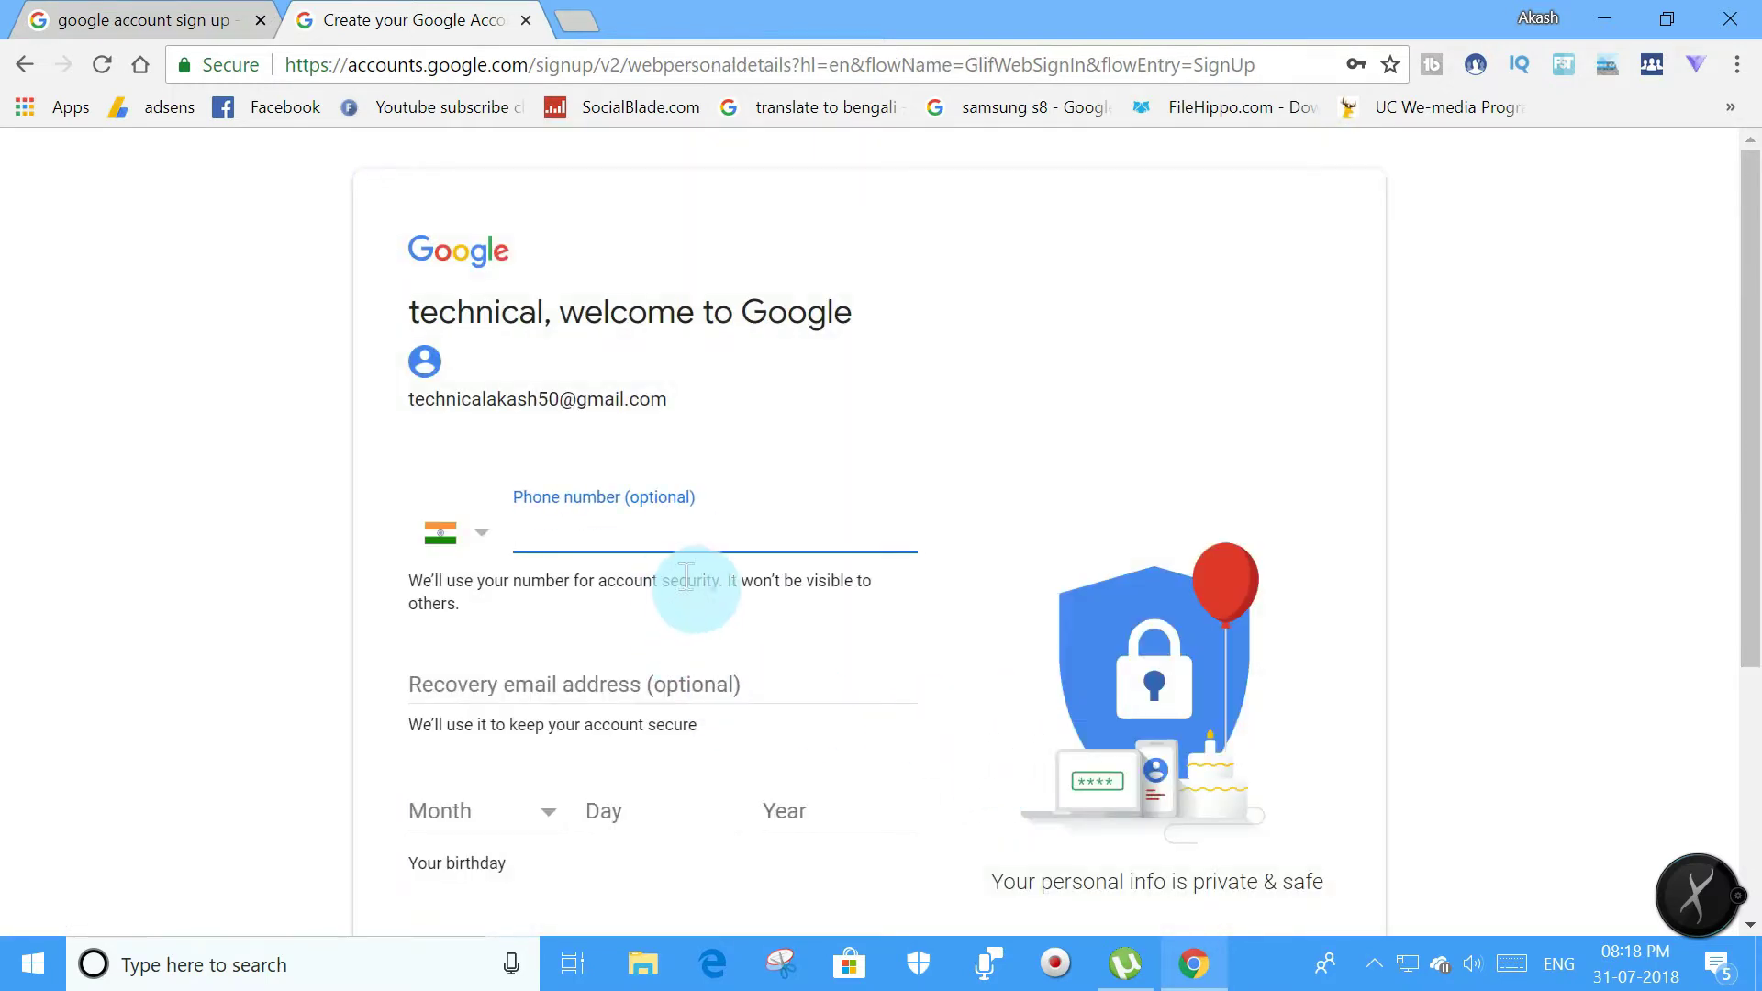
pyautogui.scroll(-4, 688, 580)
pyautogui.scroll(4, 693, 580)
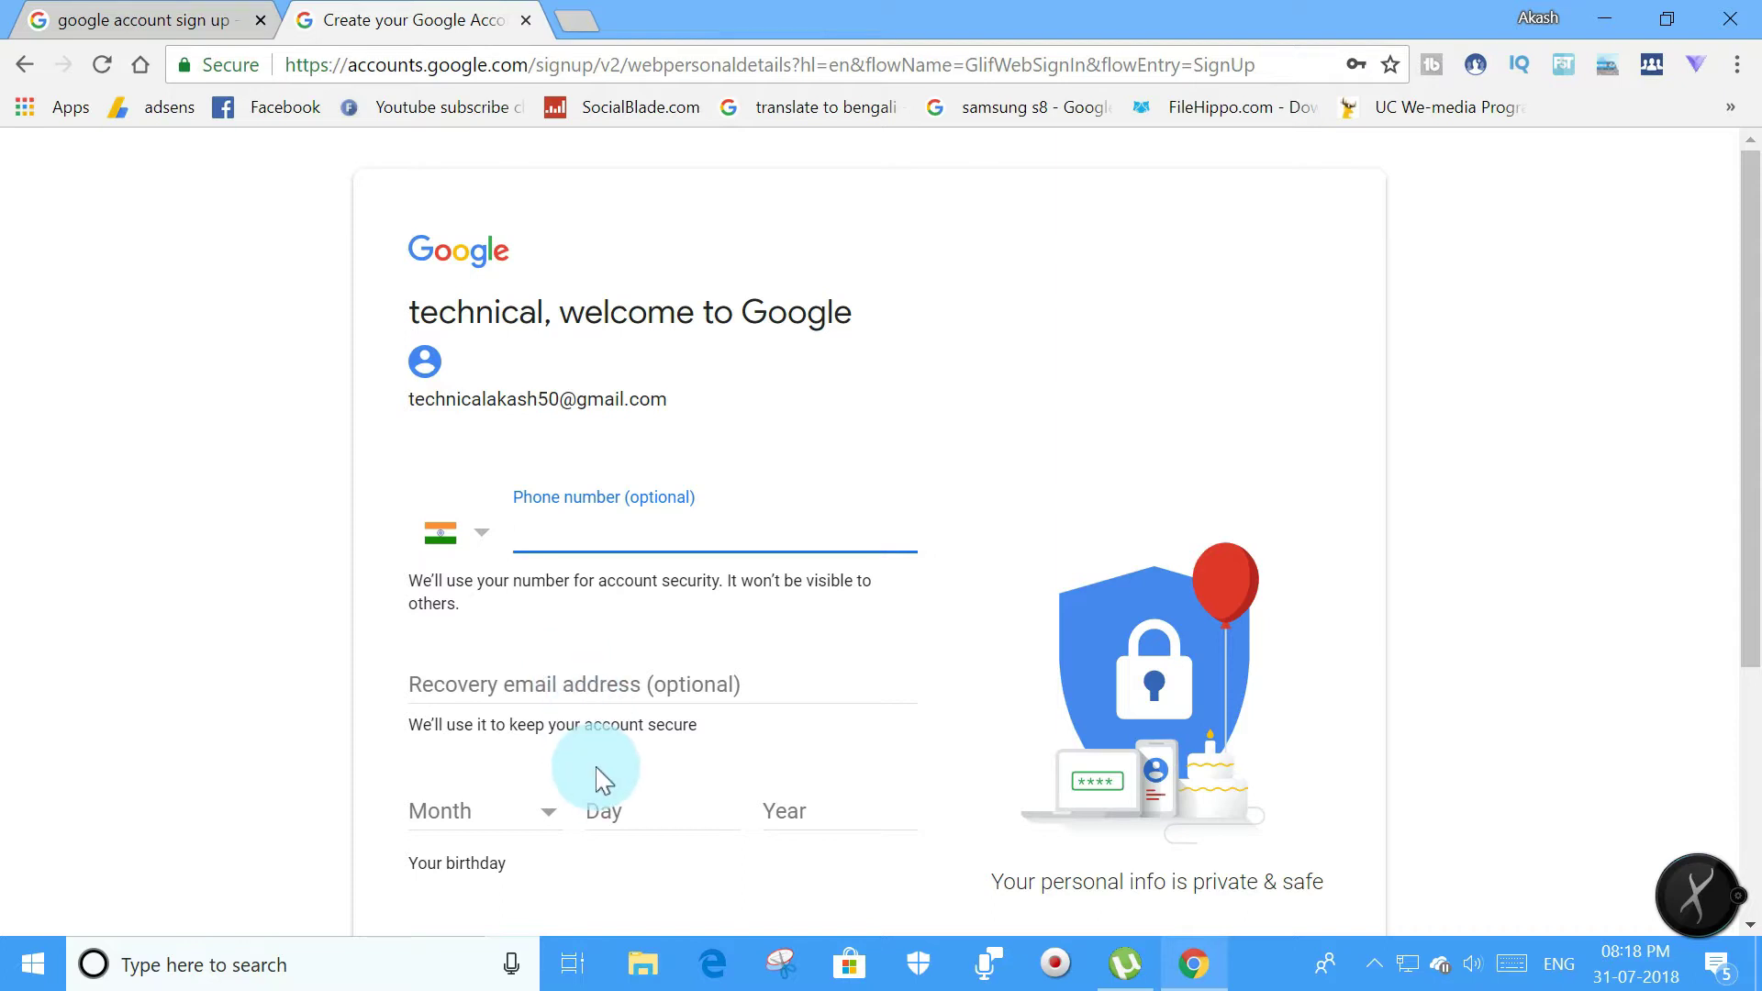
pyautogui.scroll(-2, 604, 780)
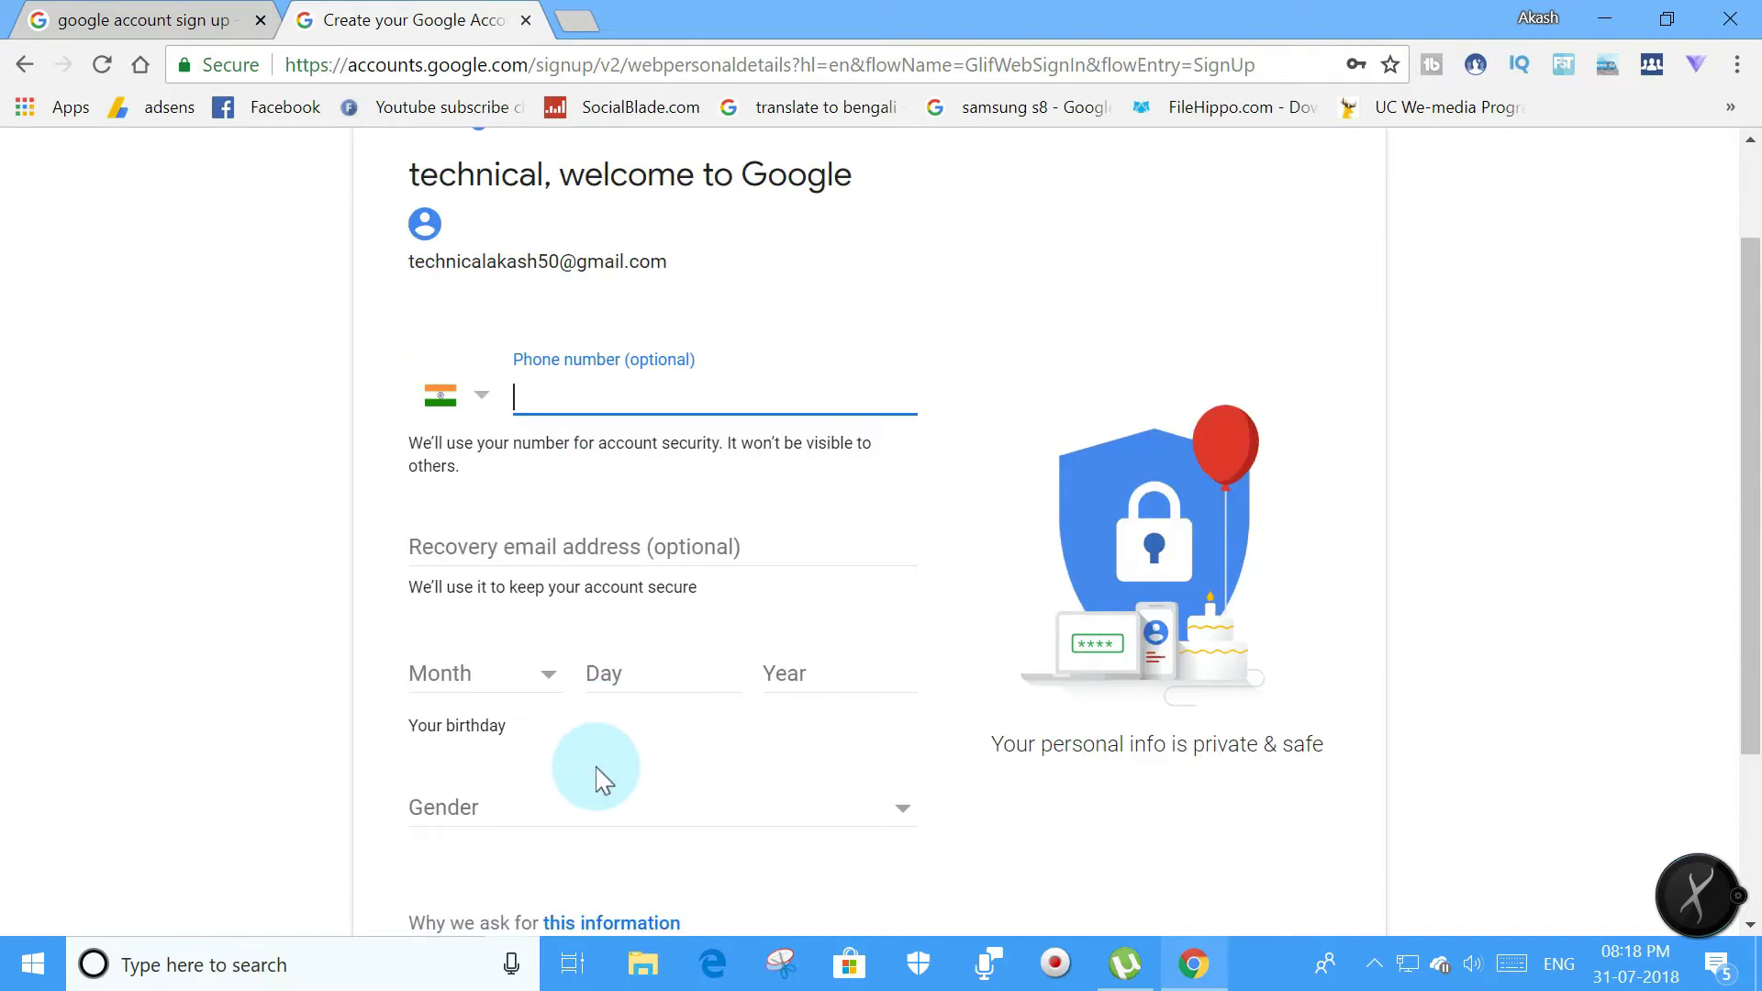
# Try the Month, Day, Year and Gender fields on the personal details page.
pyautogui.click(503, 686)
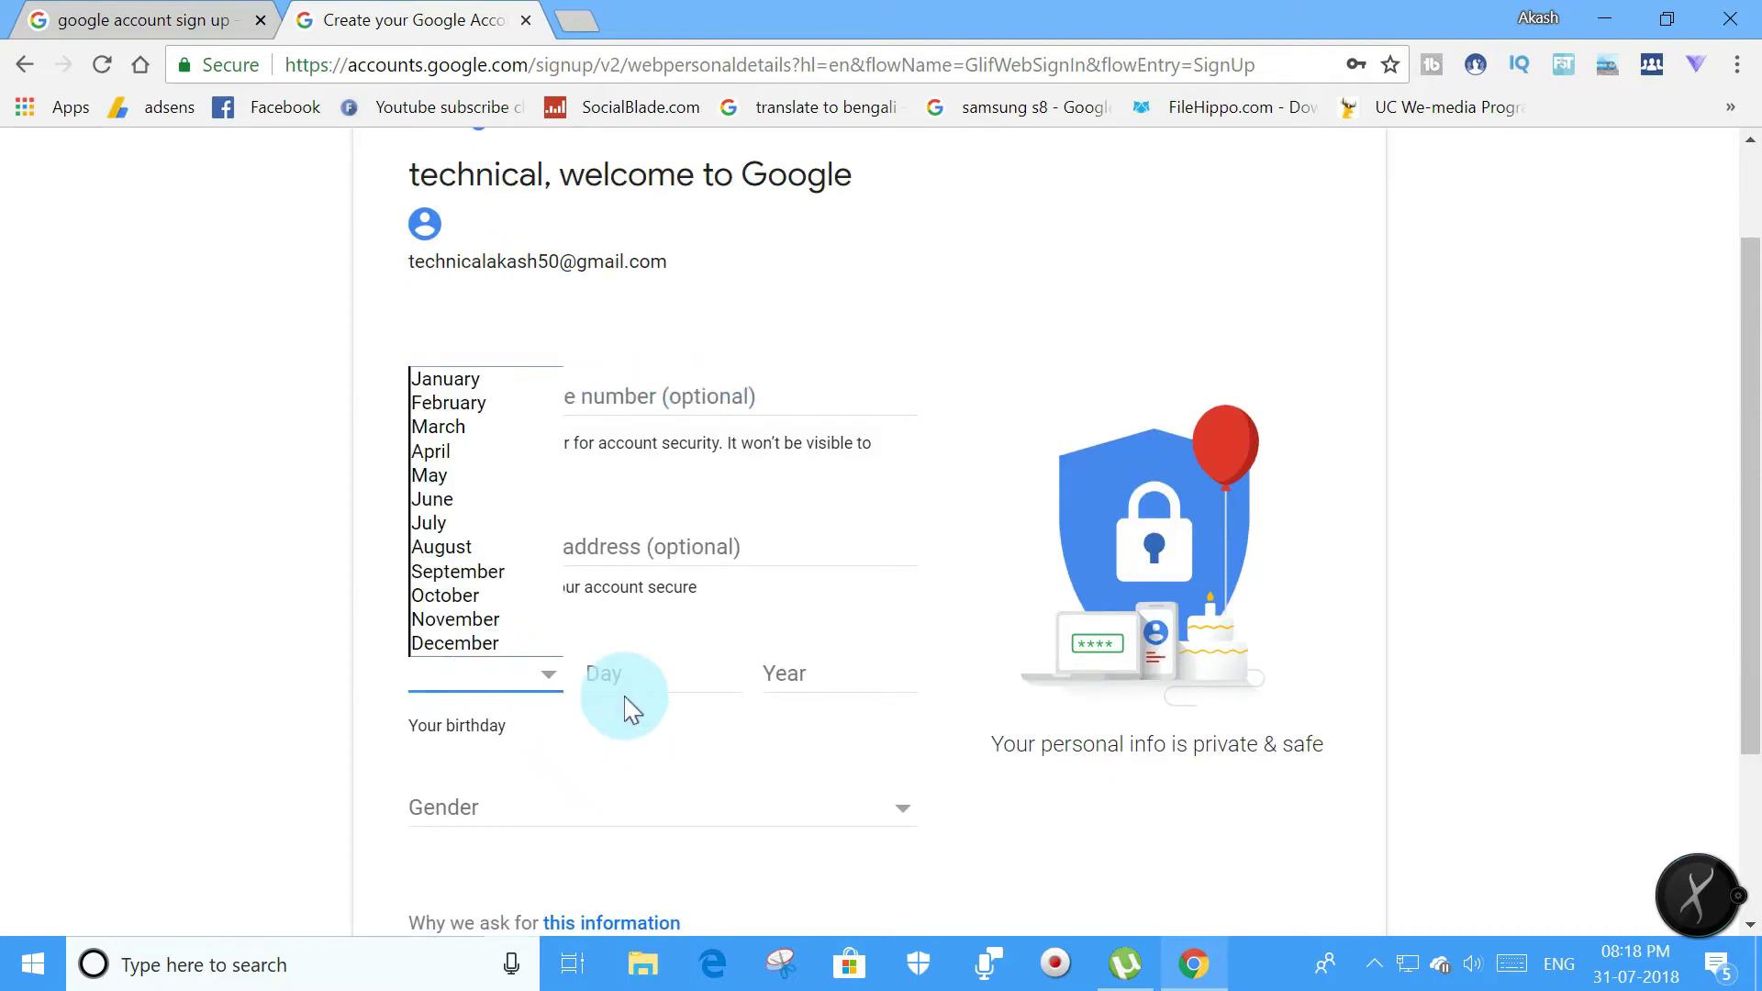
pyautogui.click(616, 685)
pyautogui.click(633, 684)
pyautogui.click(696, 725)
pyautogui.click(830, 676)
pyautogui.click(488, 679)
pyautogui.click(590, 747)
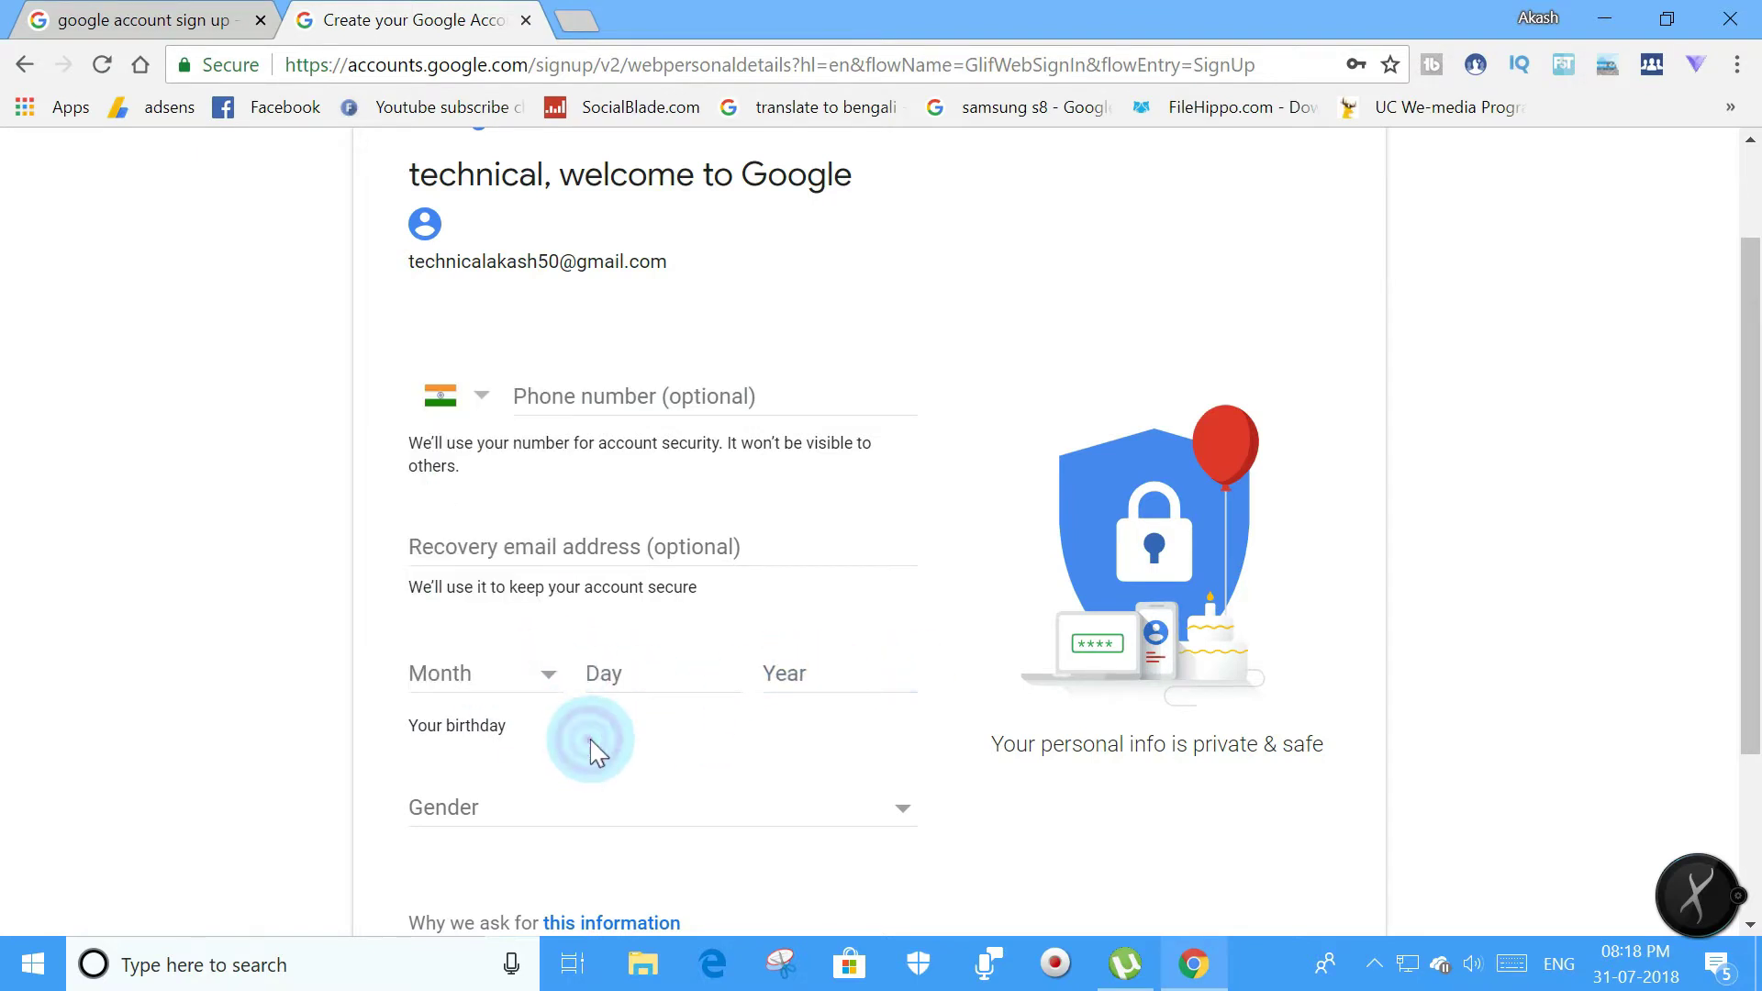
pyautogui.scroll(-1, 590, 747)
pyautogui.click(605, 667)
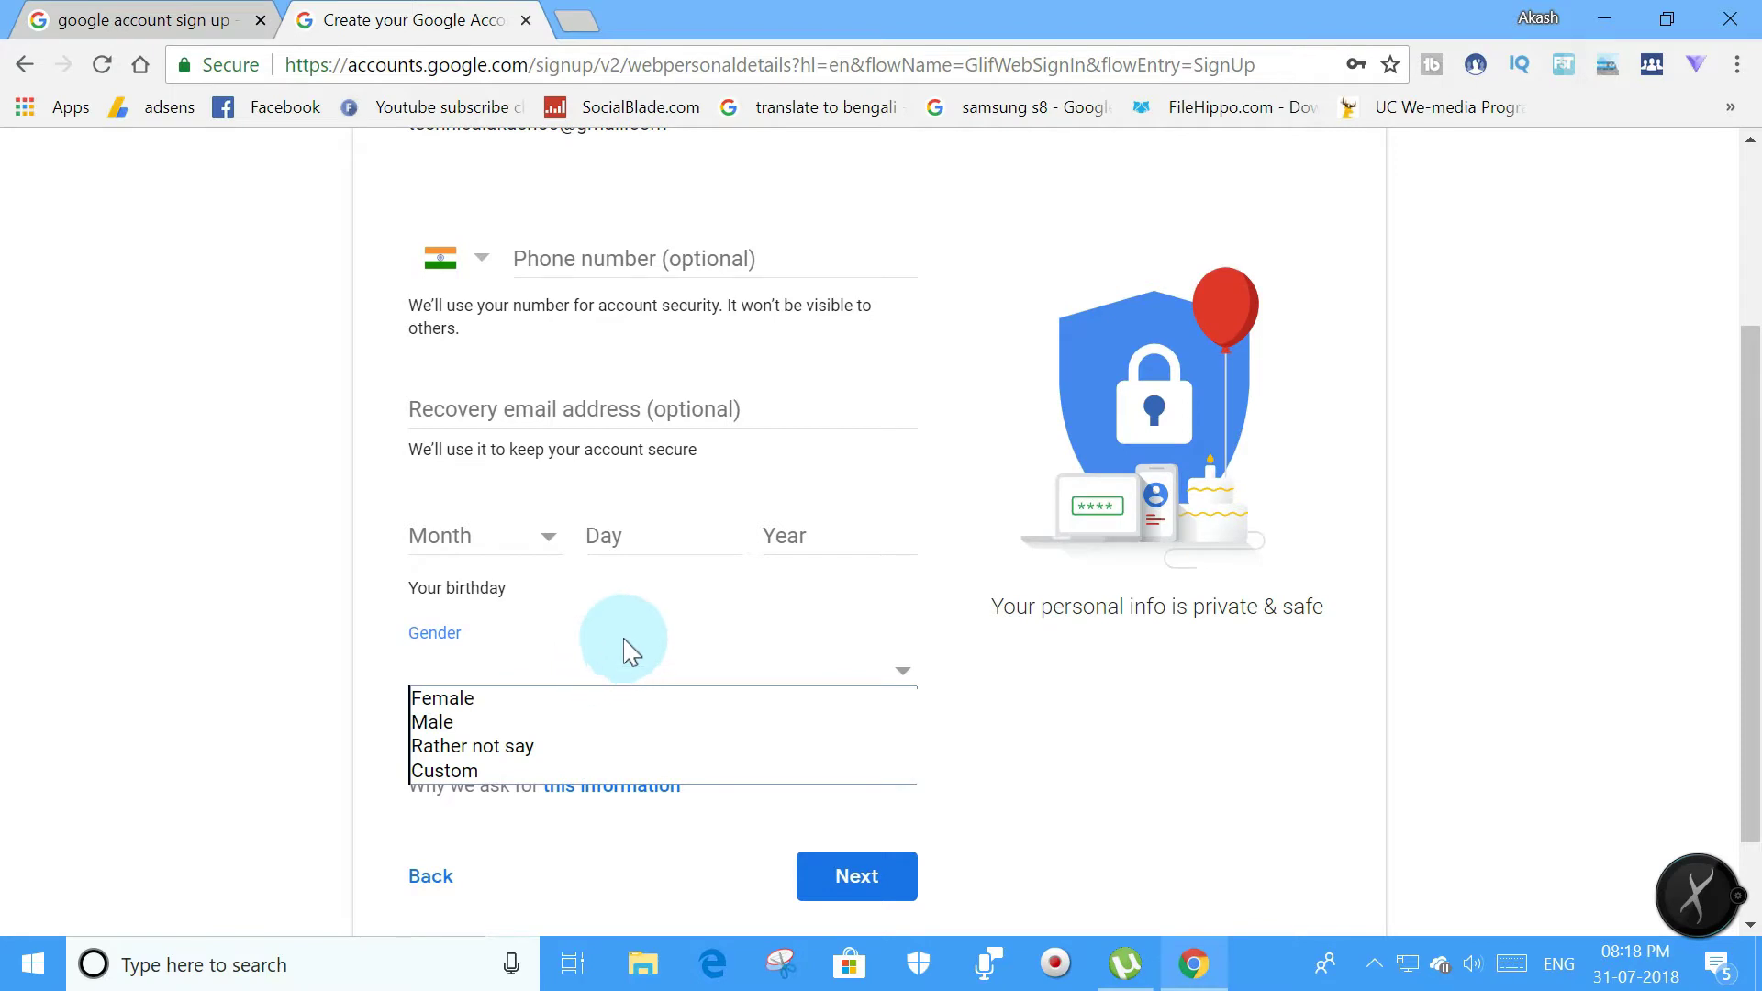
pyautogui.click(620, 647)
pyautogui.click(608, 681)
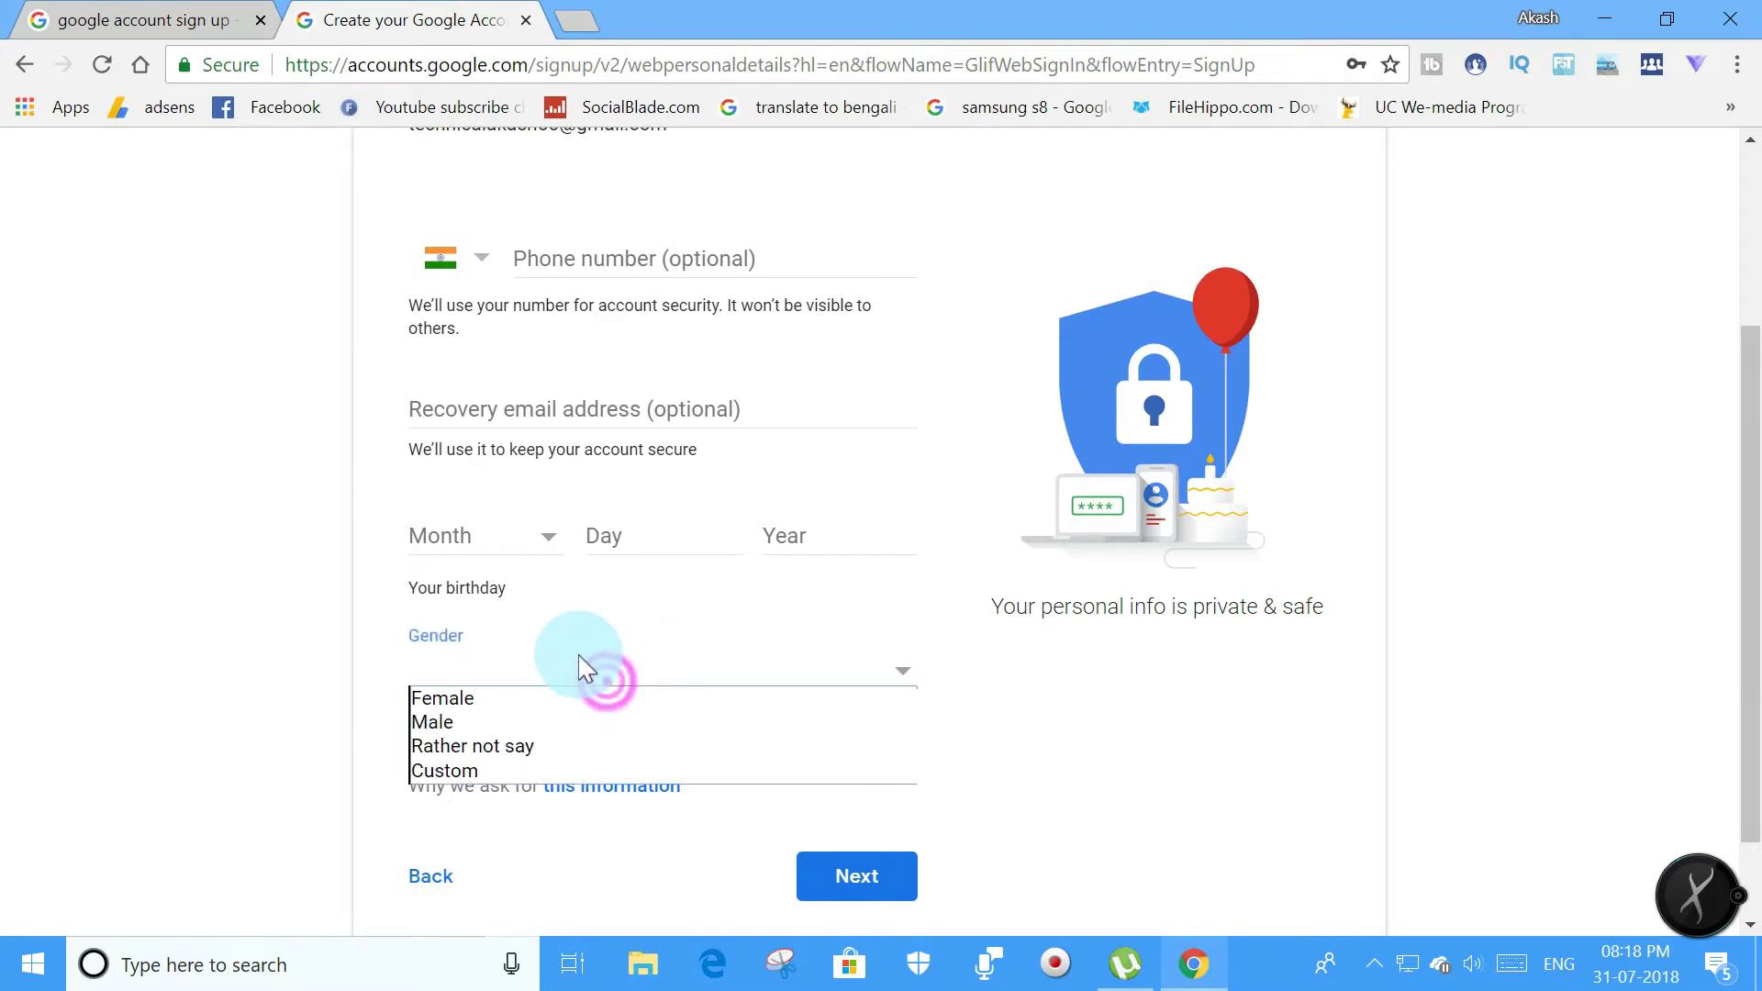
pyautogui.click(487, 537)
pyautogui.click(459, 588)
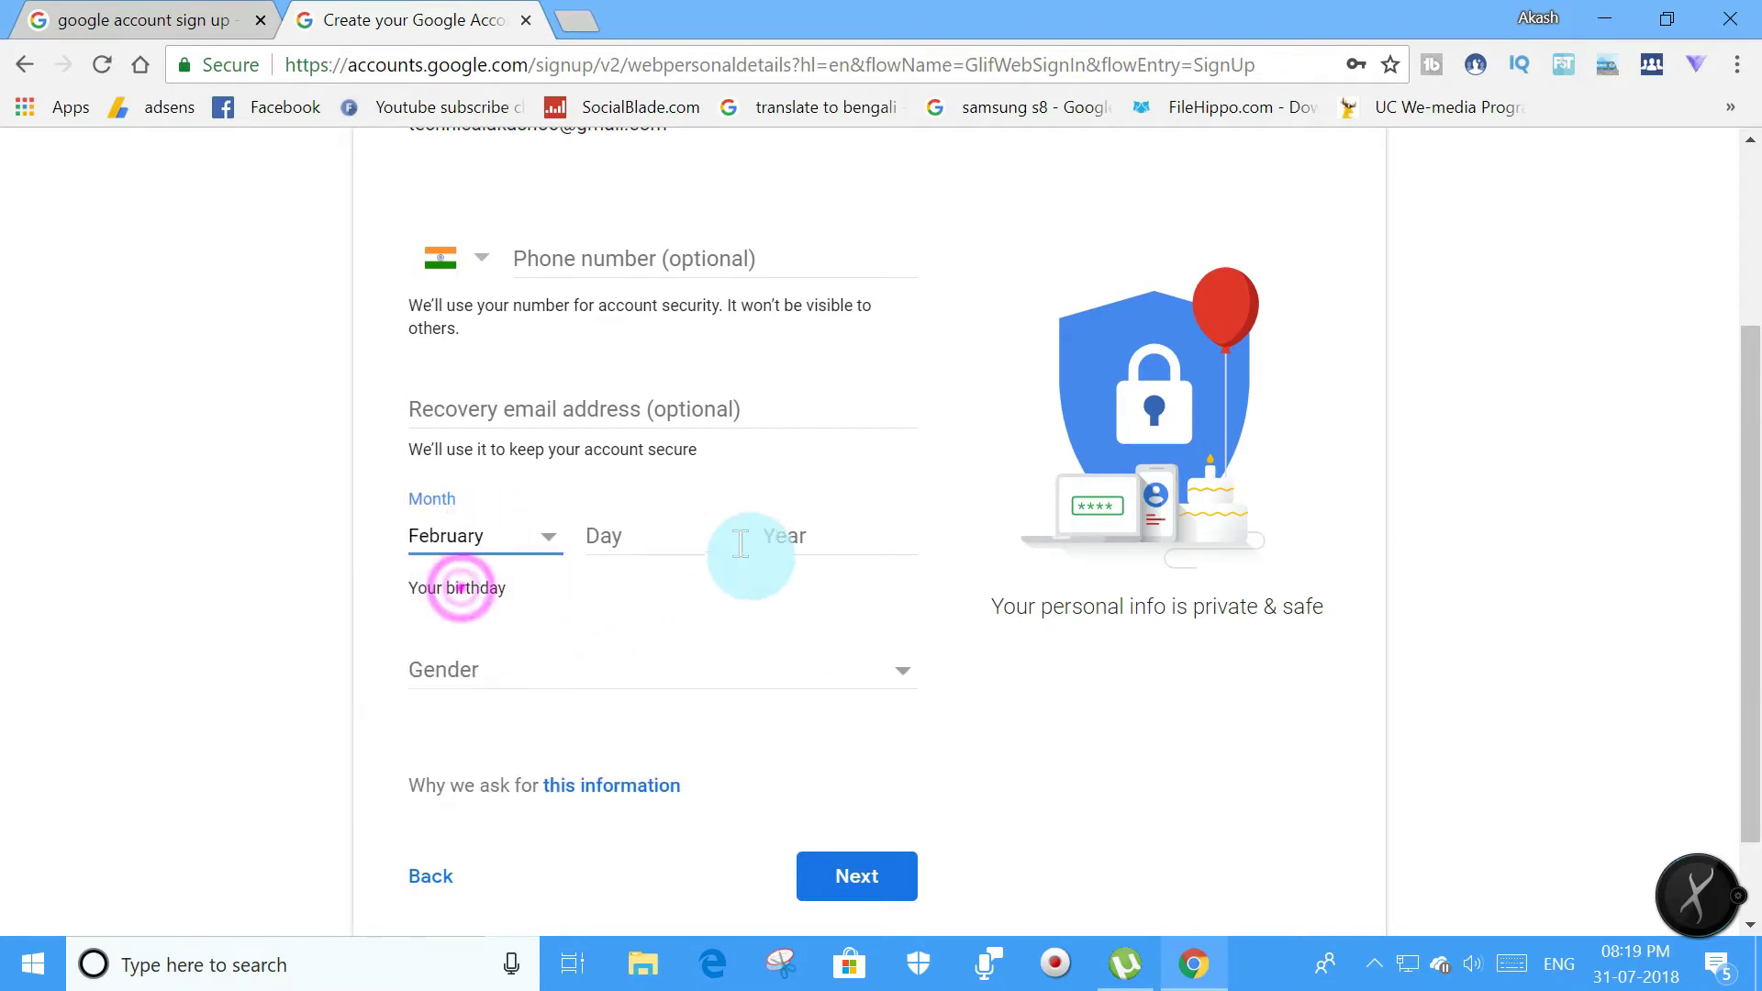
pyautogui.click(641, 545)
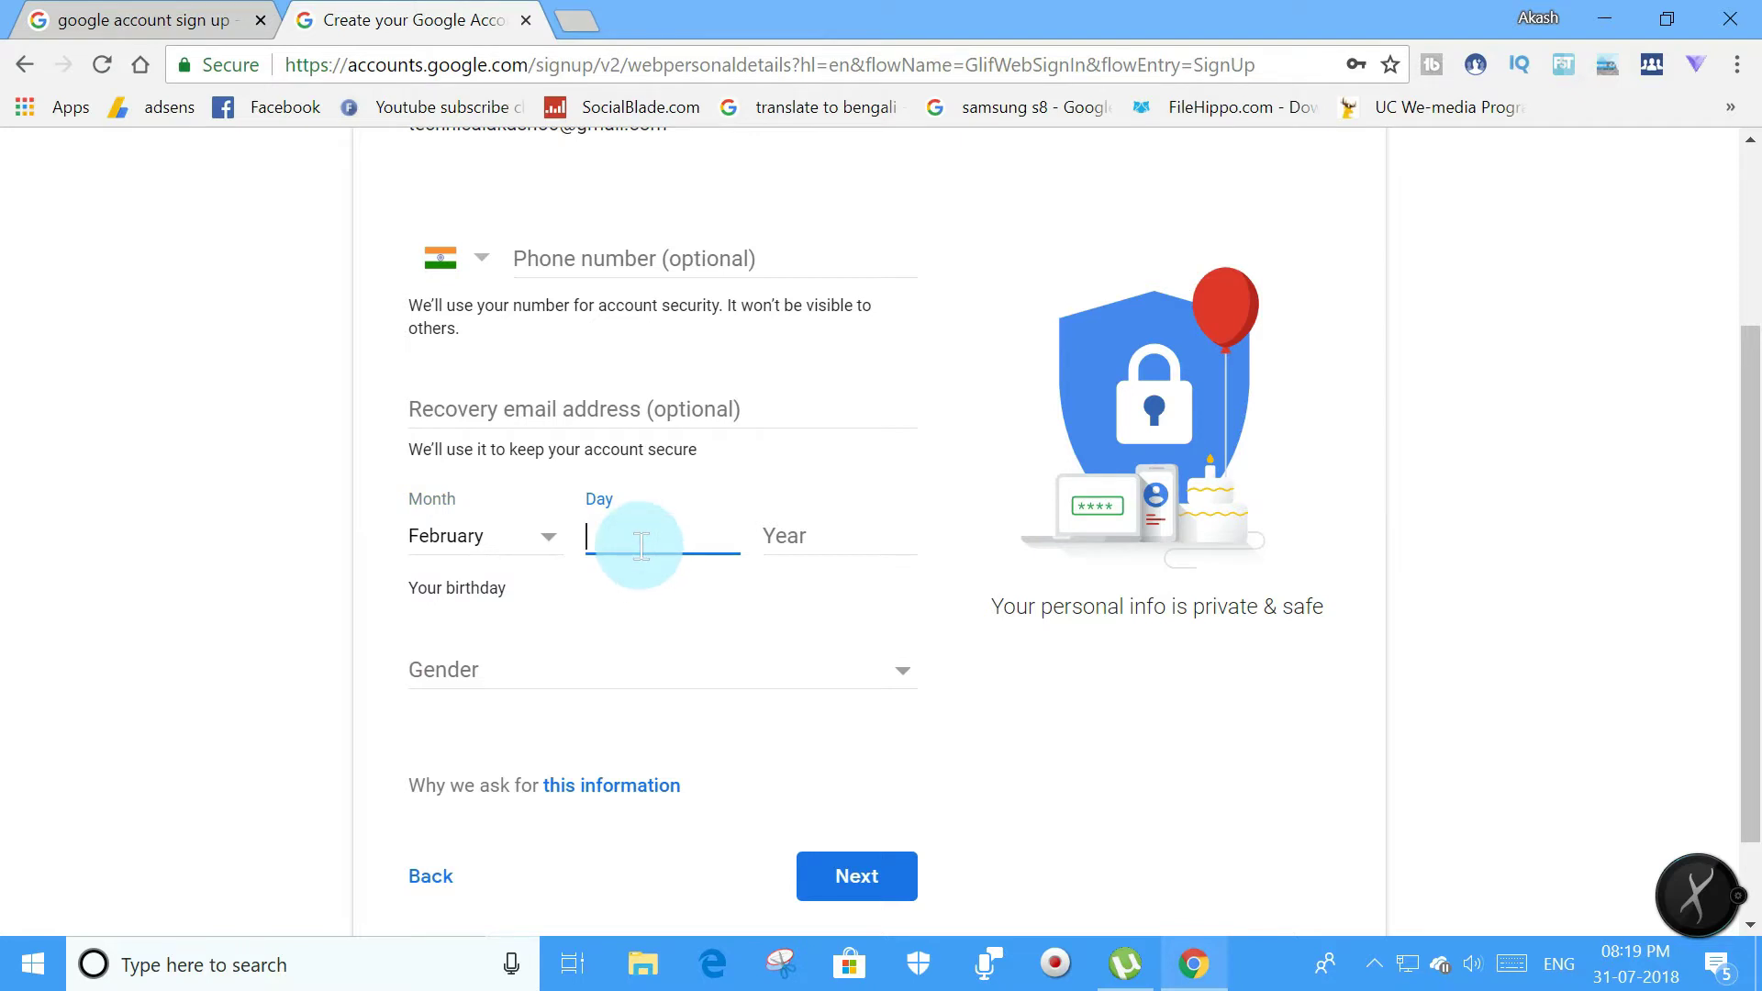
pyautogui.write('2')
pyautogui.click(823, 530)
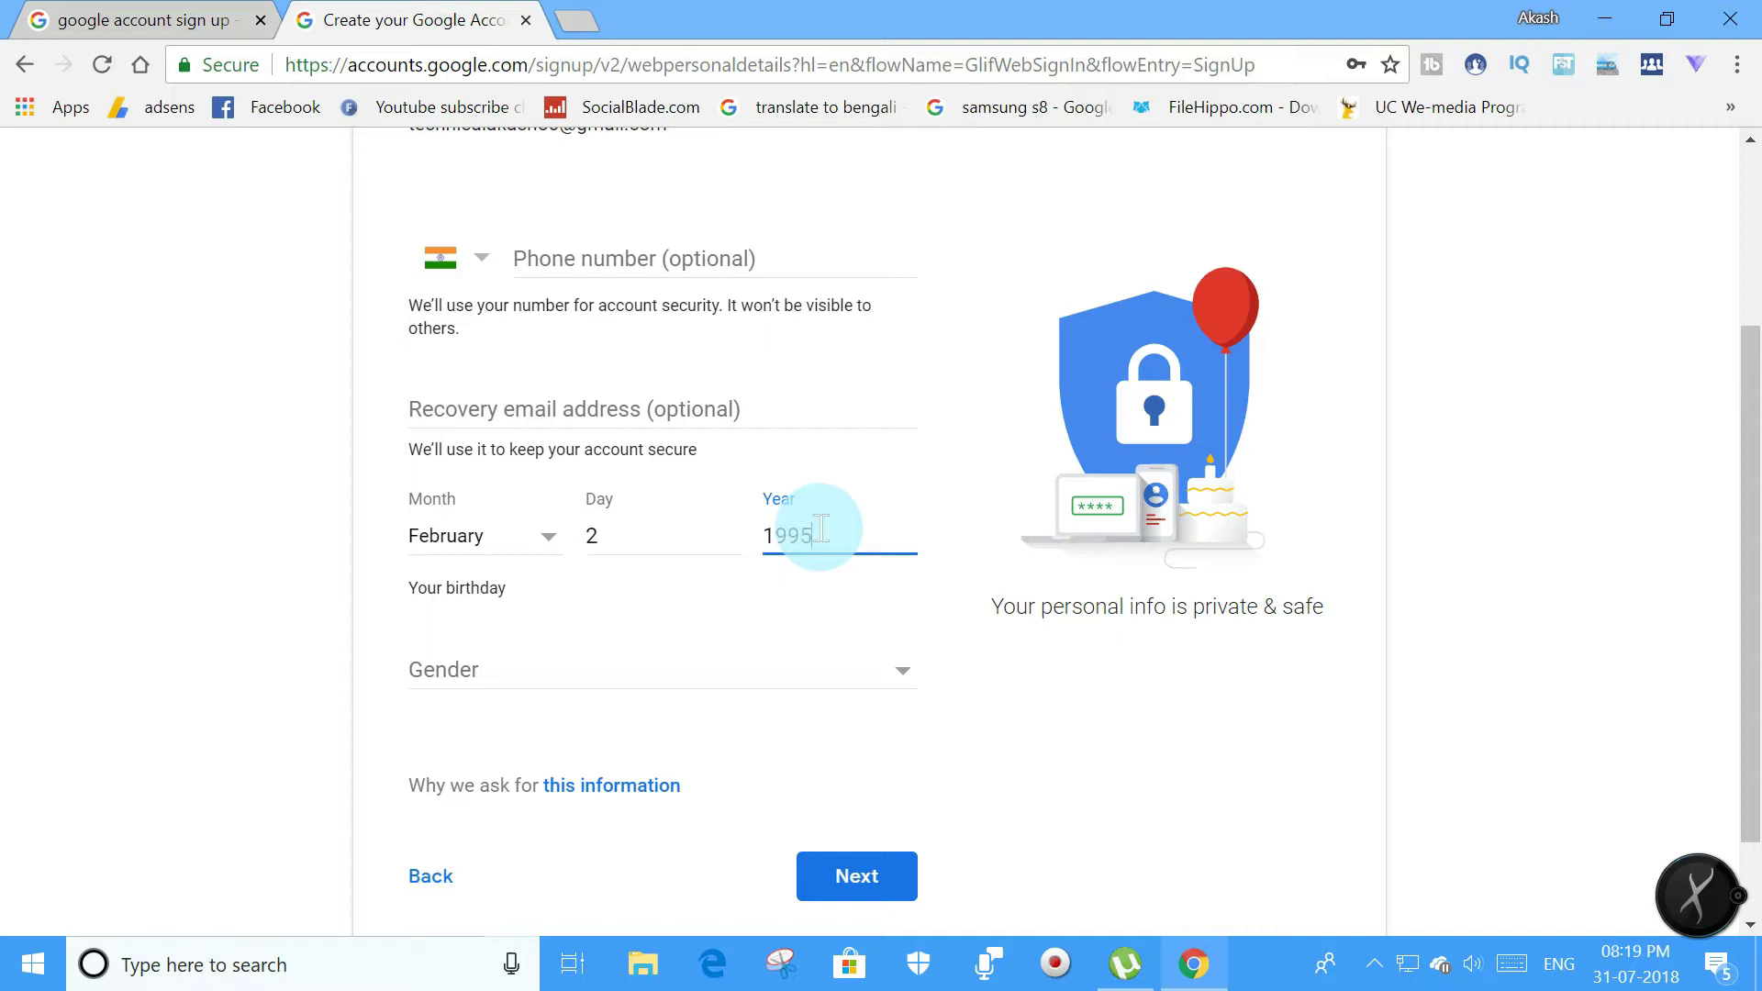
# Choose Male as the gender, leaving phone and recovery email empty.
pyautogui.click(642, 674)
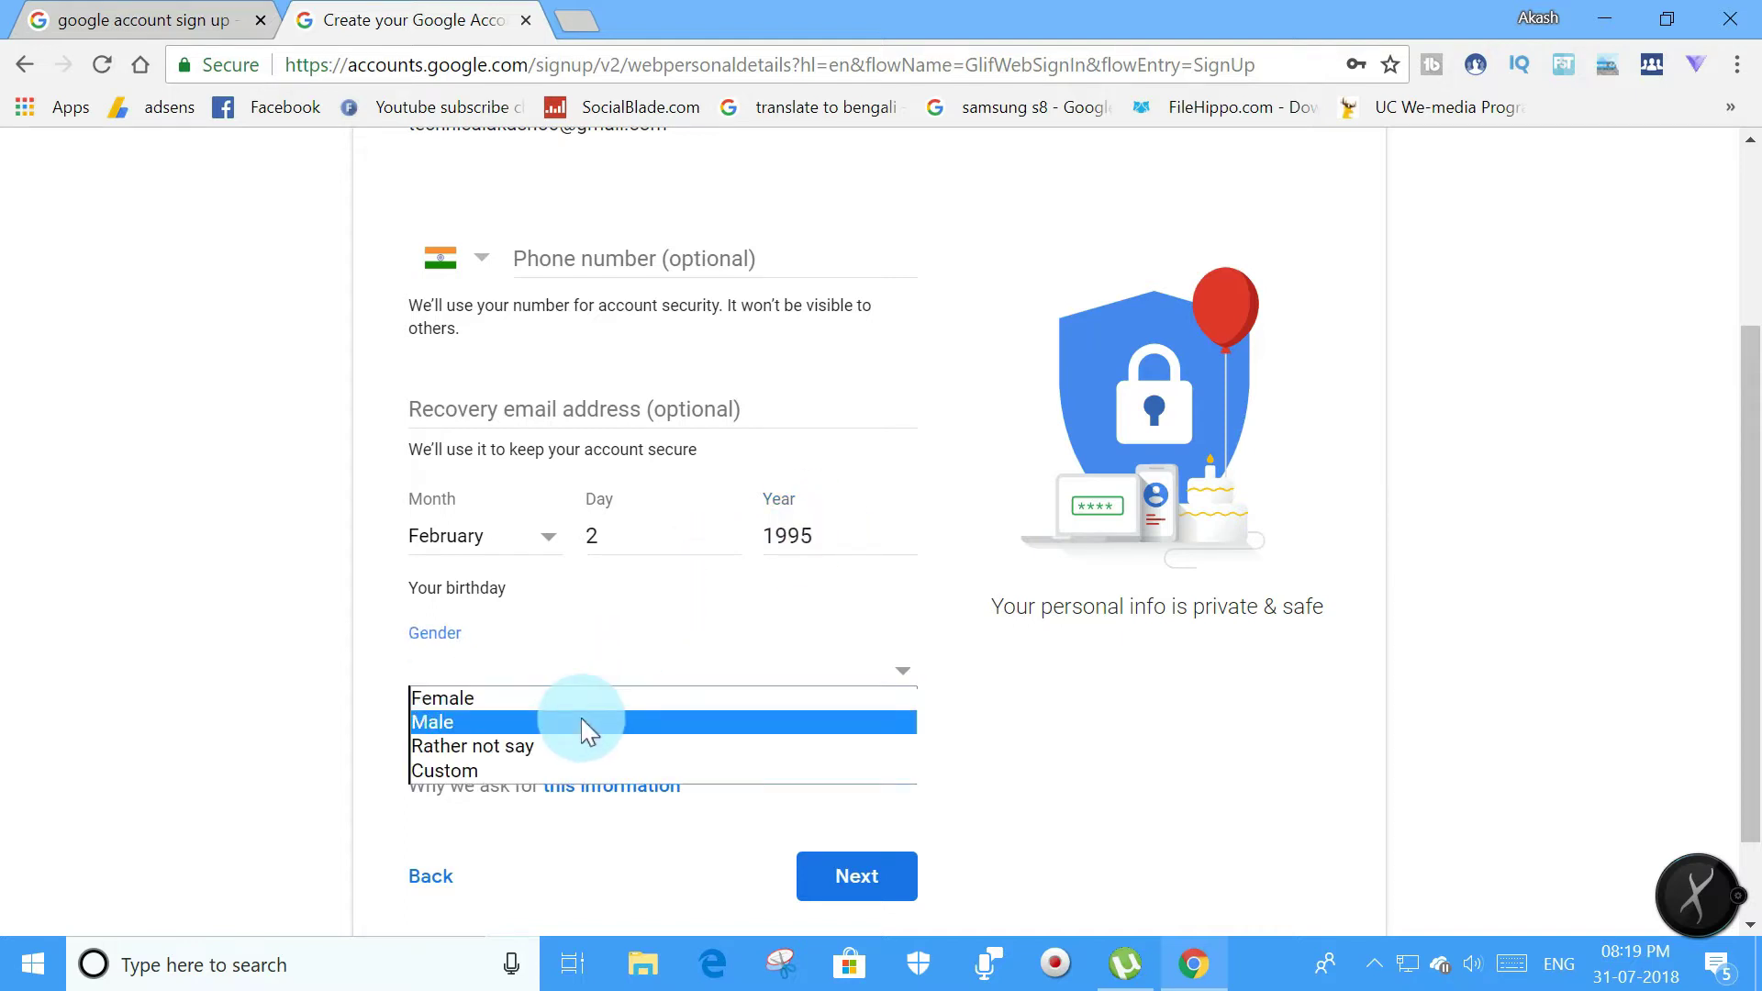
pyautogui.click(583, 725)
pyautogui.scroll(-2, 645, 725)
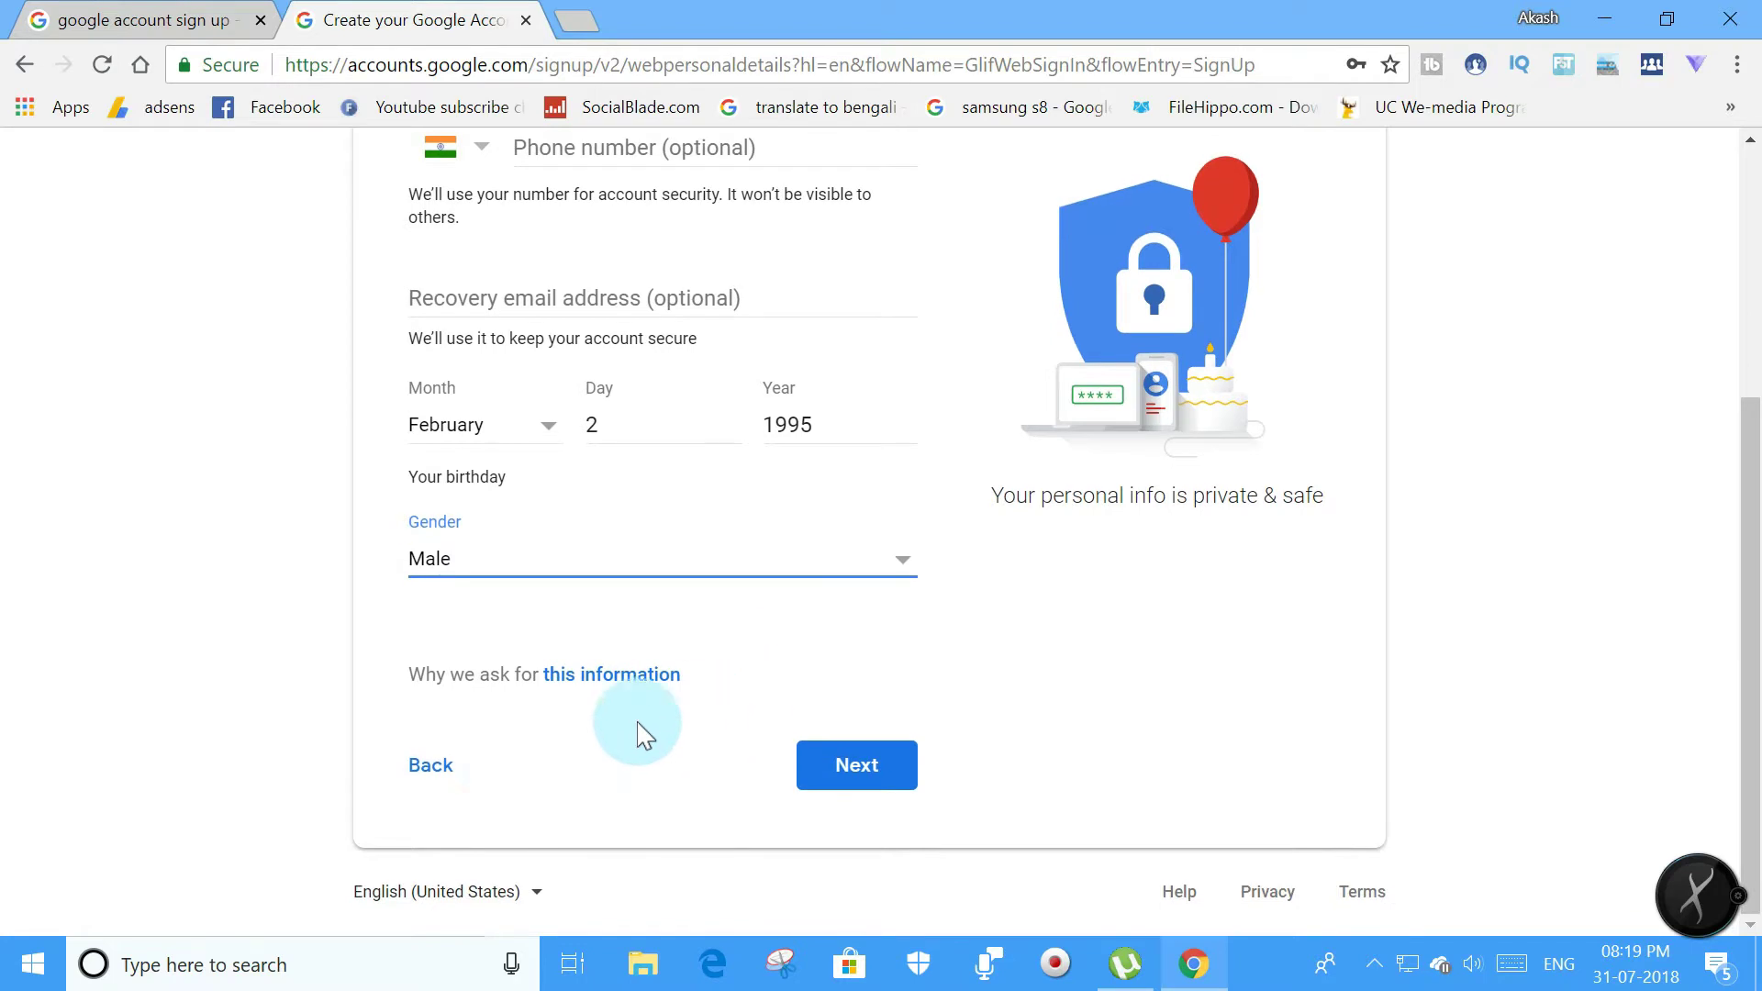
pyautogui.scroll(3, 807, 634)
pyautogui.click(684, 424)
pyautogui.scroll(-2, 759, 570)
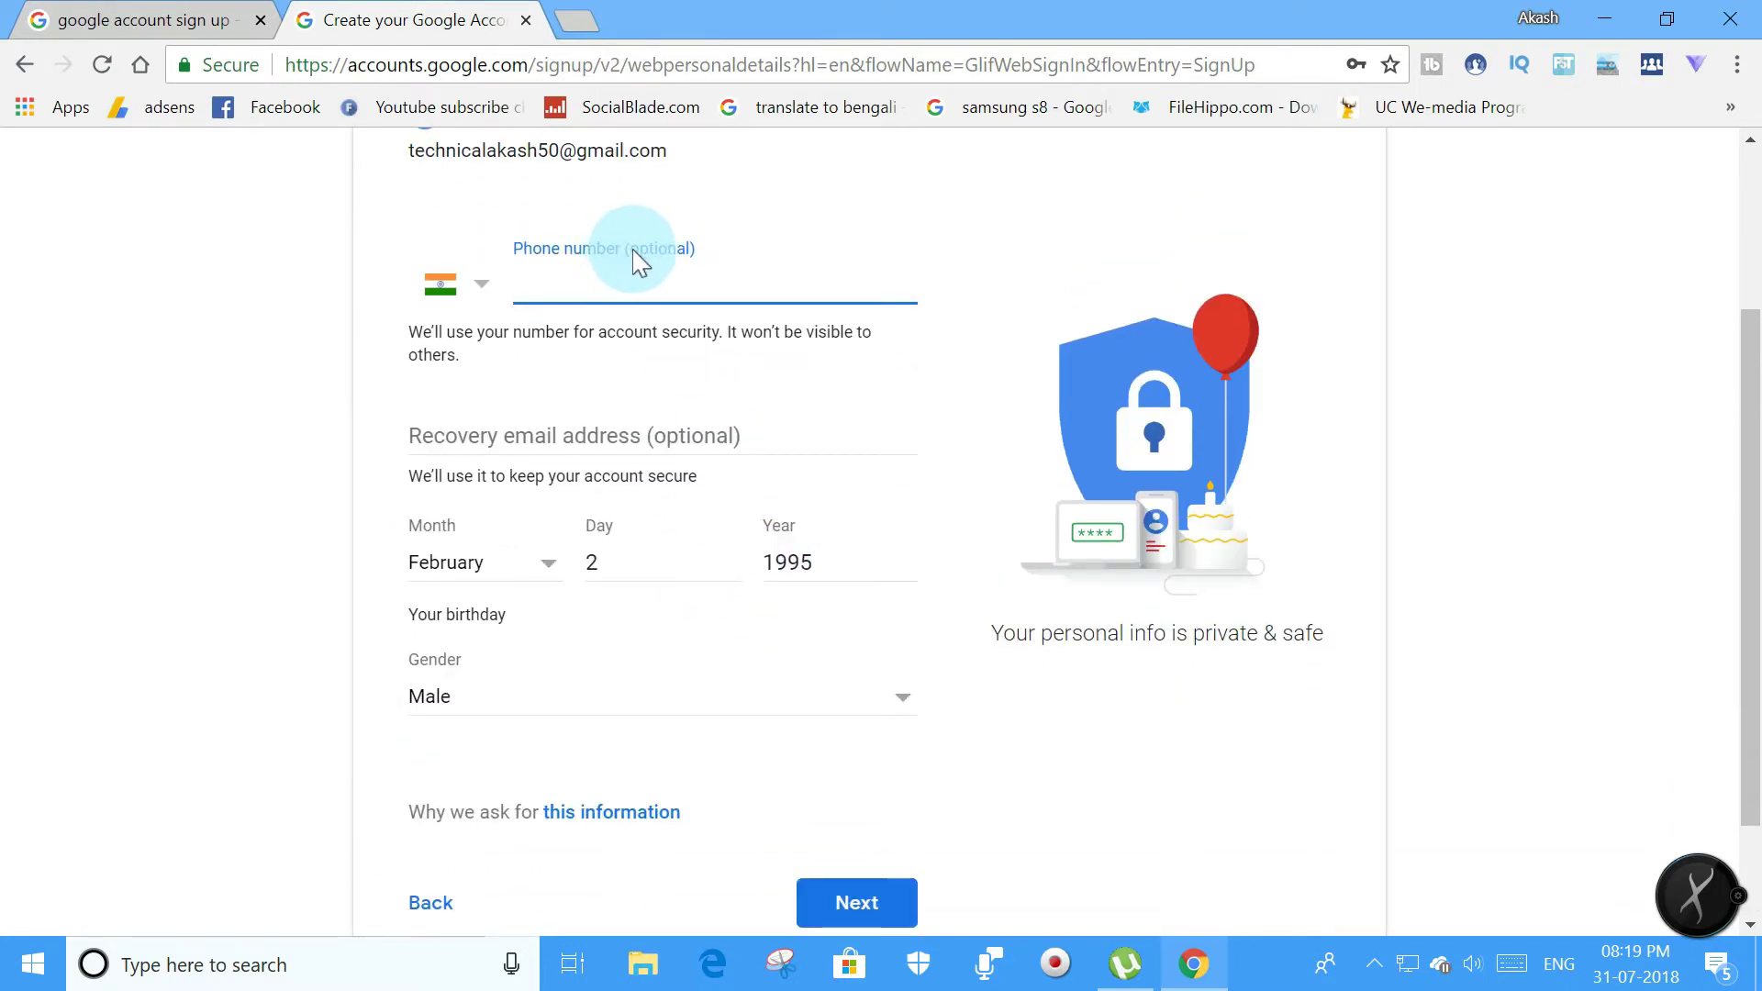